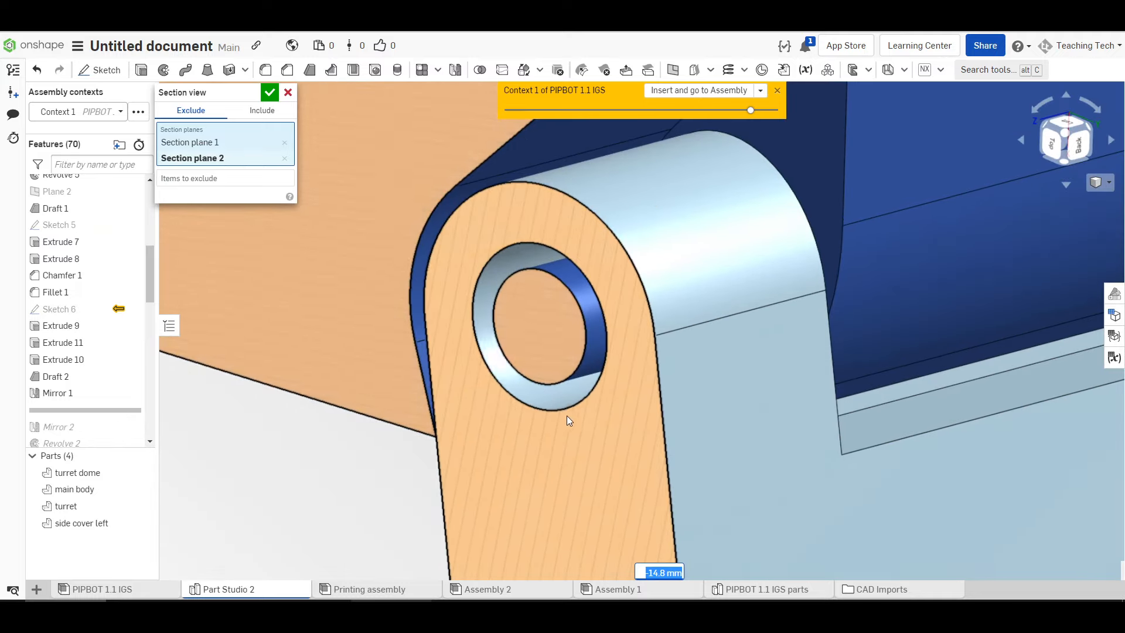
Step: Examine the side cover hinge in section, the sketches behind the doors and floors, and the modelled front and rear doors
right_drag(565, 417, 606, 415)
scroll(606, 412, down, 10)
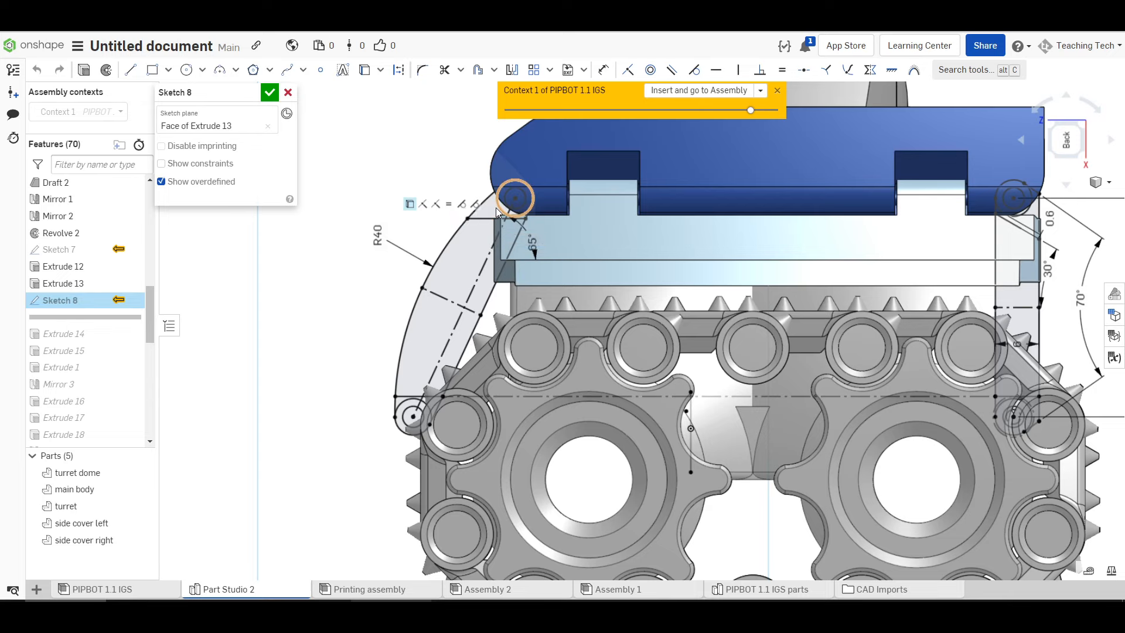
scroll(599, 255, up, 5)
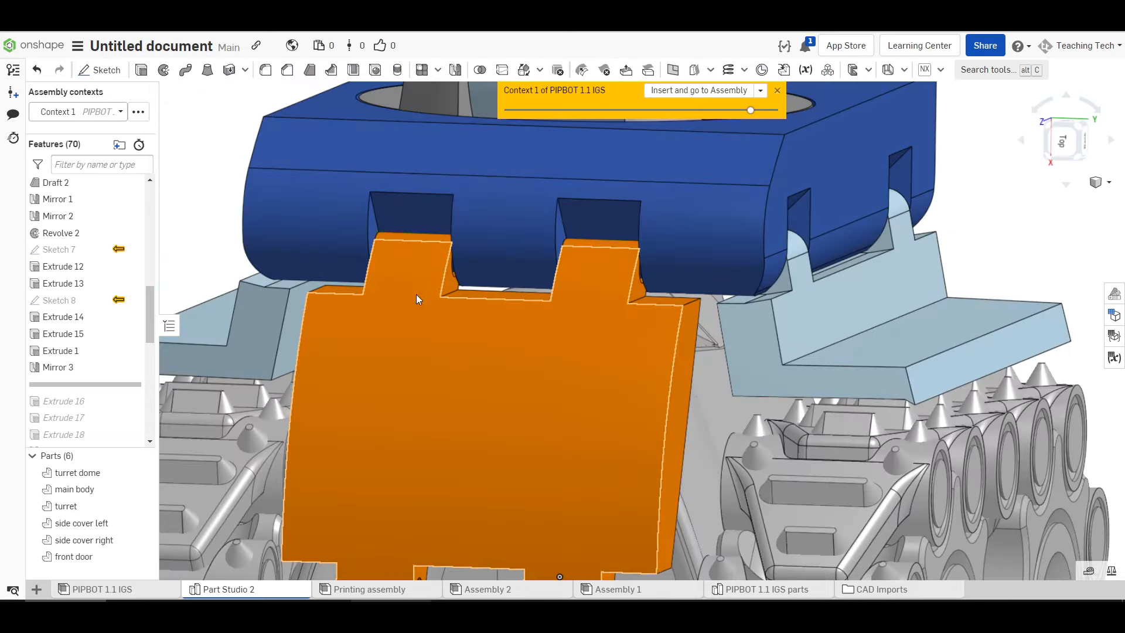
scroll(431, 297, up, 5)
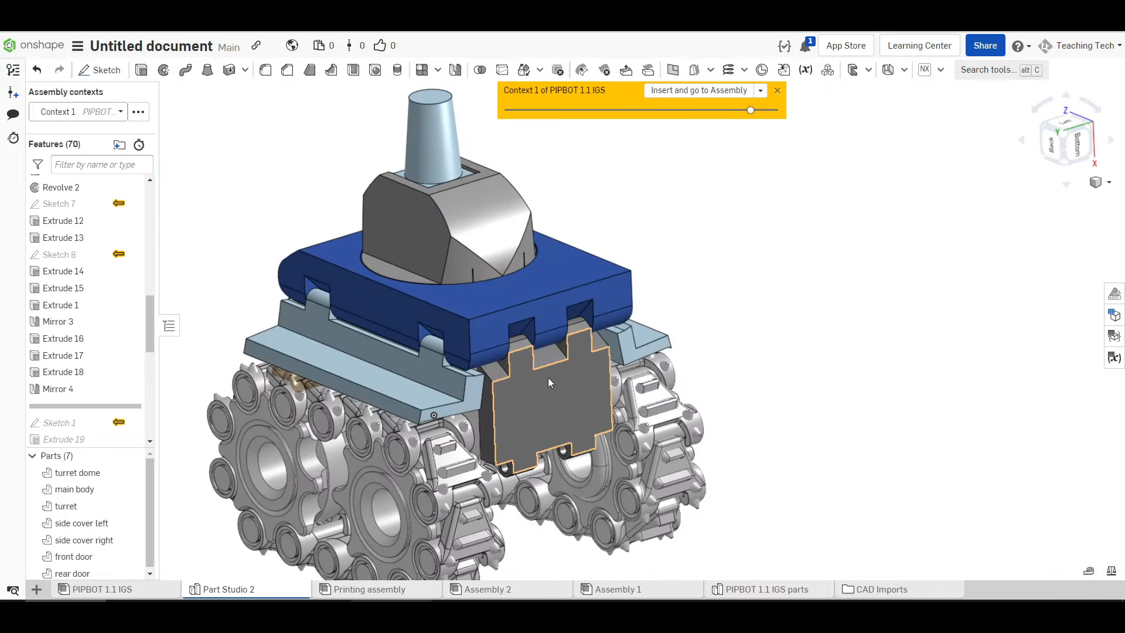
mouse_move(335, 318)
right_down()
mouse_move(434, 329)
mouse_move(432, 344)
mouse_move(627, 346)
right_up()
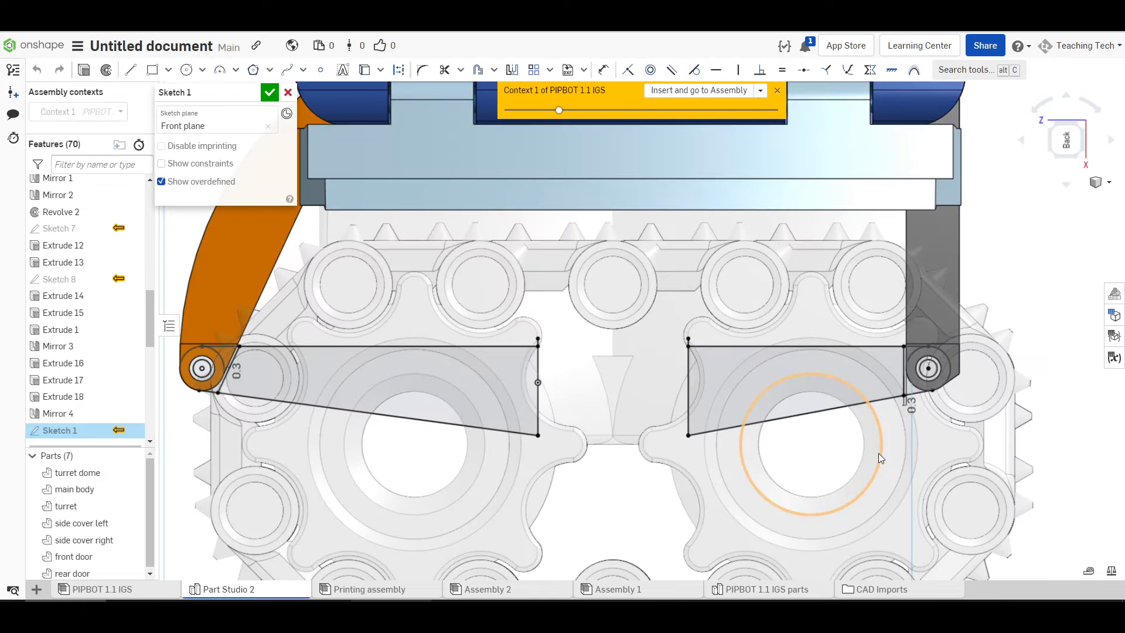
mouse_move(719, 385)
right_down()
mouse_move(697, 406)
mouse_move(650, 388)
mouse_move(748, 400)
right_up()
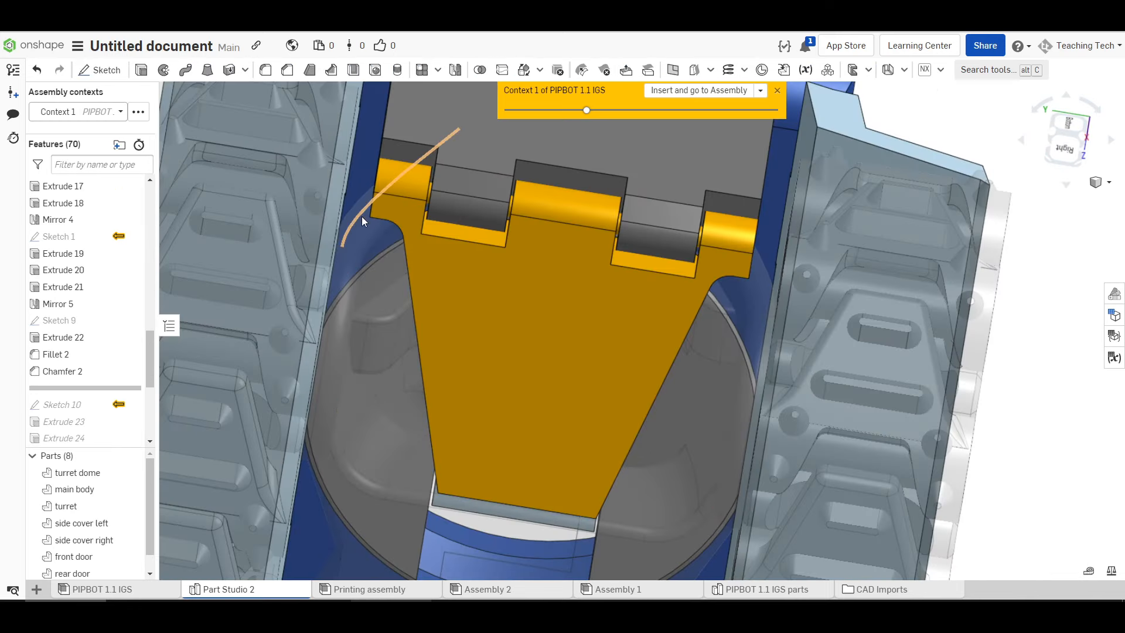
Step: Show the assembly context at full opacity and inspect how the doors and floor panels fit between the tracks
drag(602, 110, 837, 114)
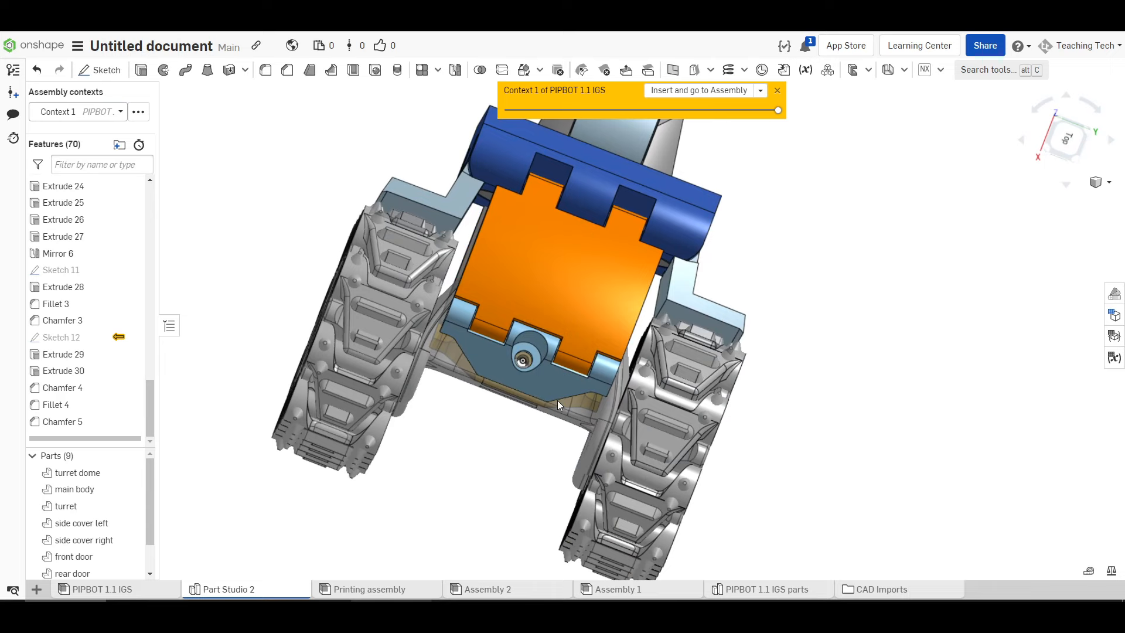
right_drag(557, 400, 511, 425)
scroll(548, 378, down, 5)
middle_drag(588, 354, 562, 402)
right_drag(562, 401, 564, 382)
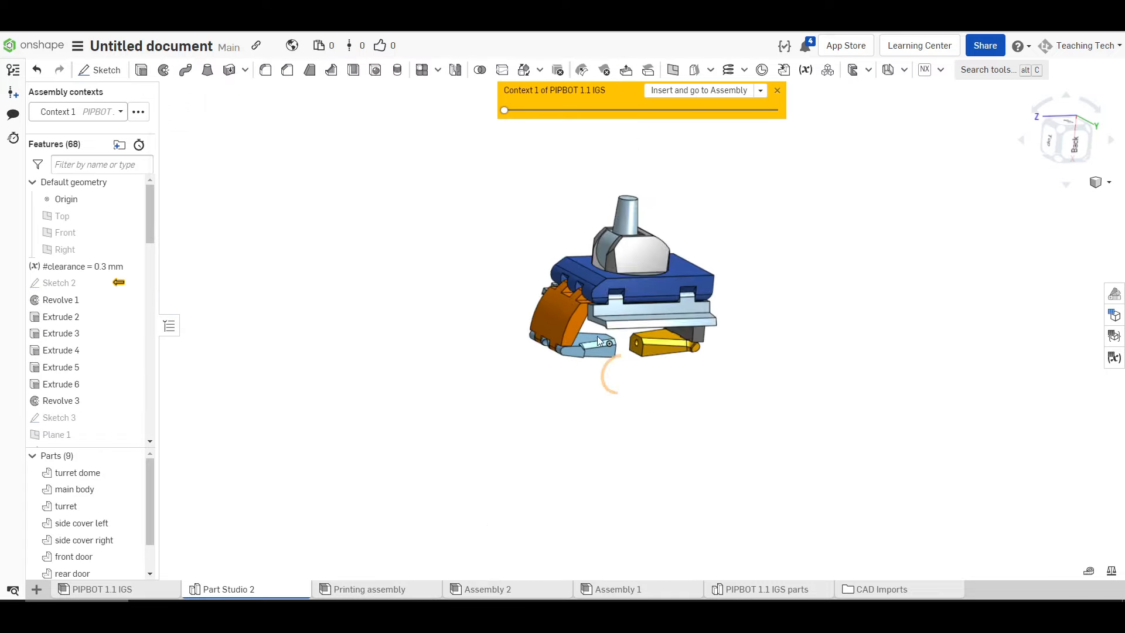
scroll(603, 349, up, 5)
mouse_move(604, 349)
right_down()
mouse_move(576, 375)
mouse_move(570, 343)
mouse_move(631, 312)
mouse_move(645, 348)
mouse_move(633, 361)
mouse_move(675, 374)
right_up()
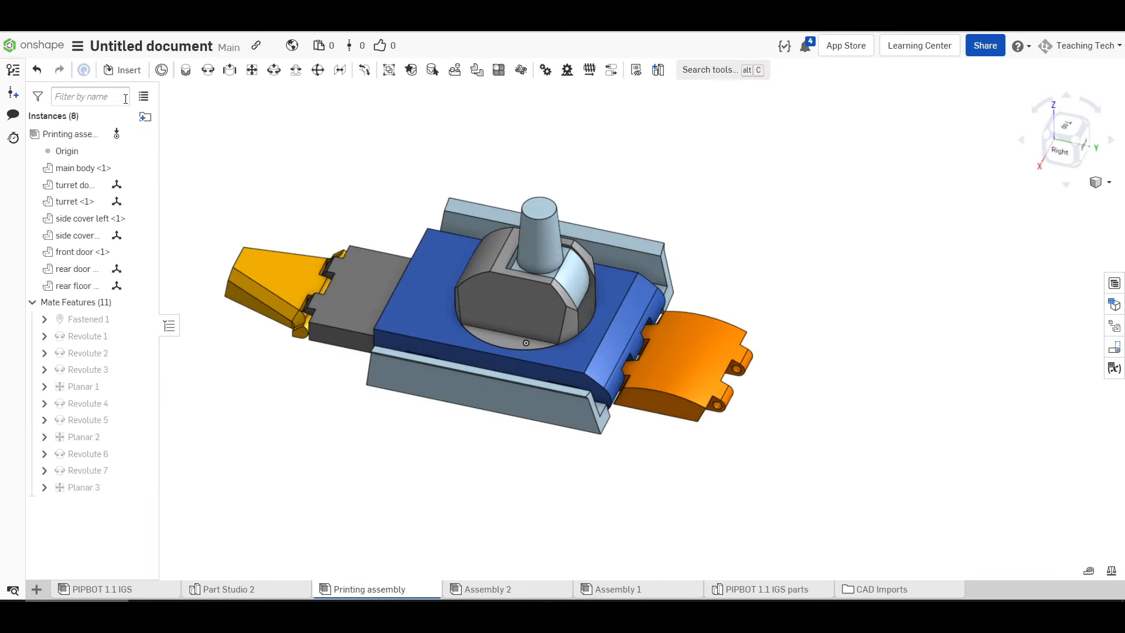
Step: Insert the front floor part from Part Studio 2 into the printing assembly and place it beyond the front door
click(127, 72)
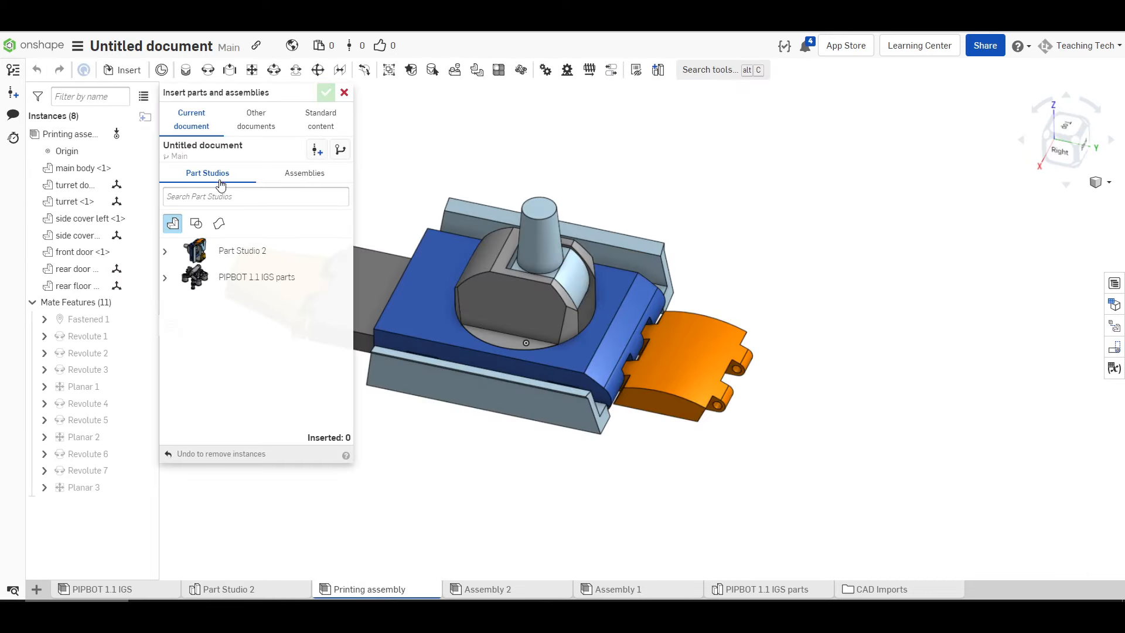
click(259, 307)
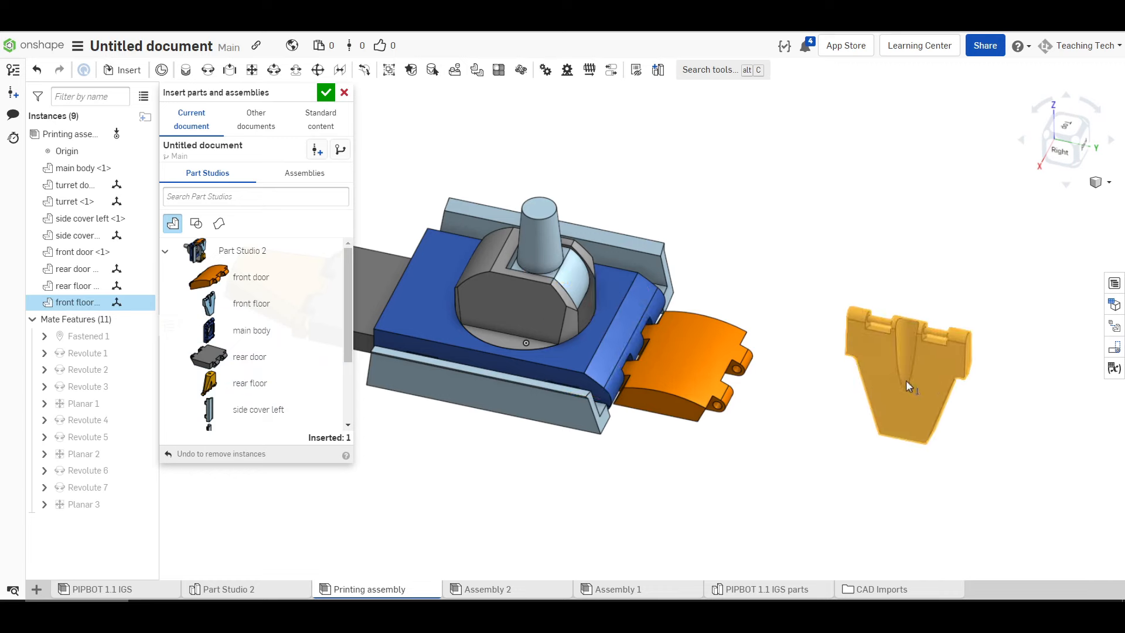
click(897, 396)
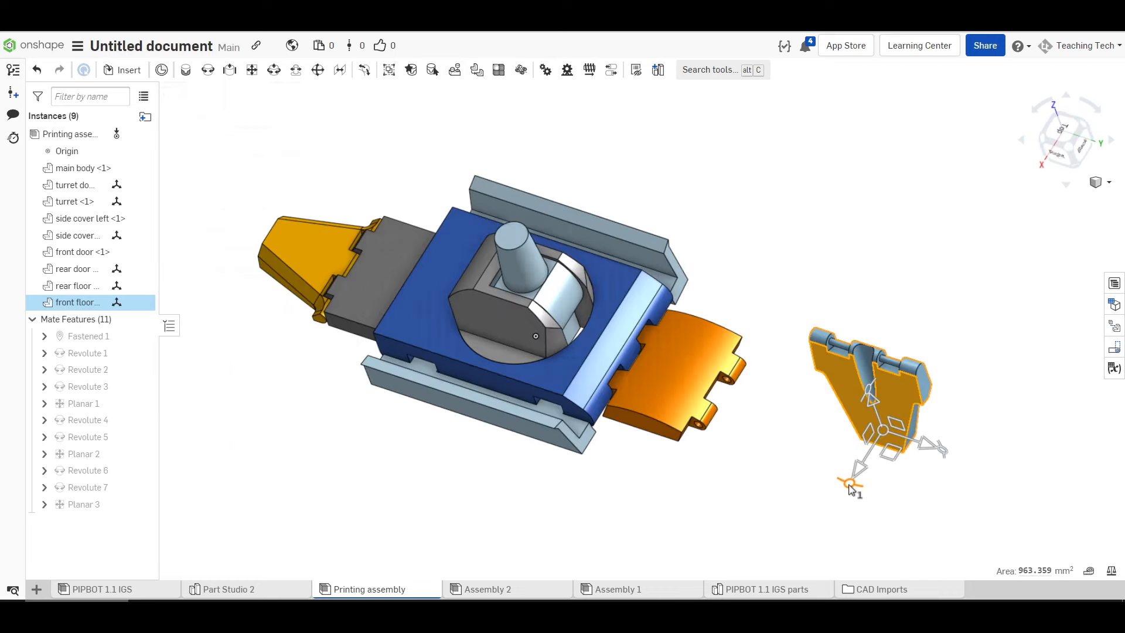
drag(849, 487, 957, 460)
Step: Add a Revolute mate between the front floor's hinge pin and the hinge hole of the front door
right_drag(947, 420, 950, 387)
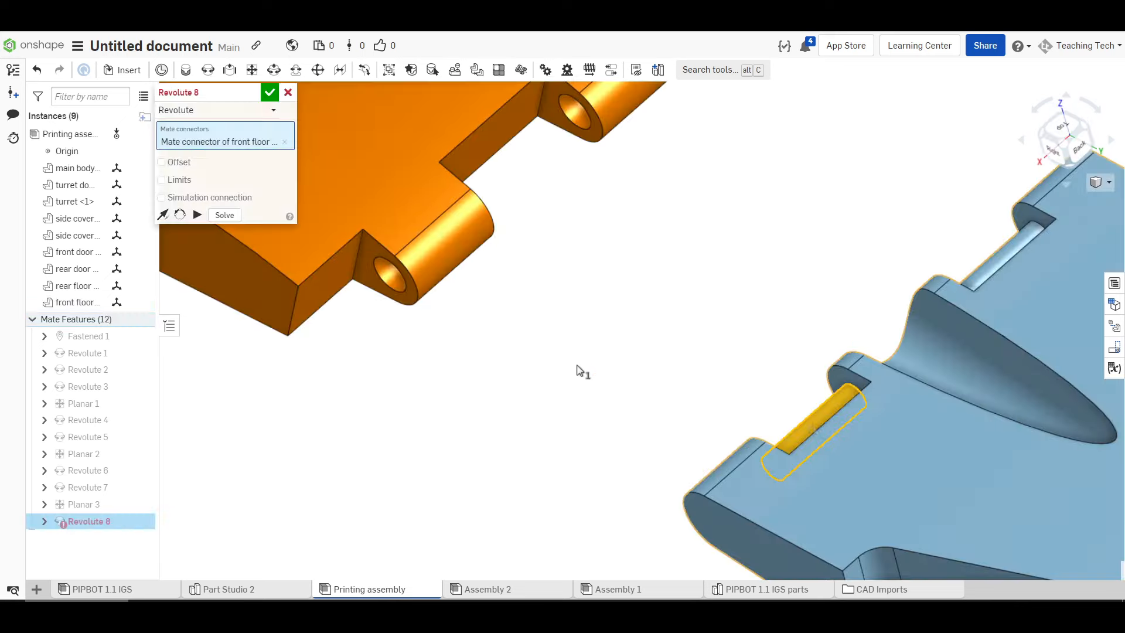
scroll(488, 345, up, 2)
scroll(535, 357, up, 4)
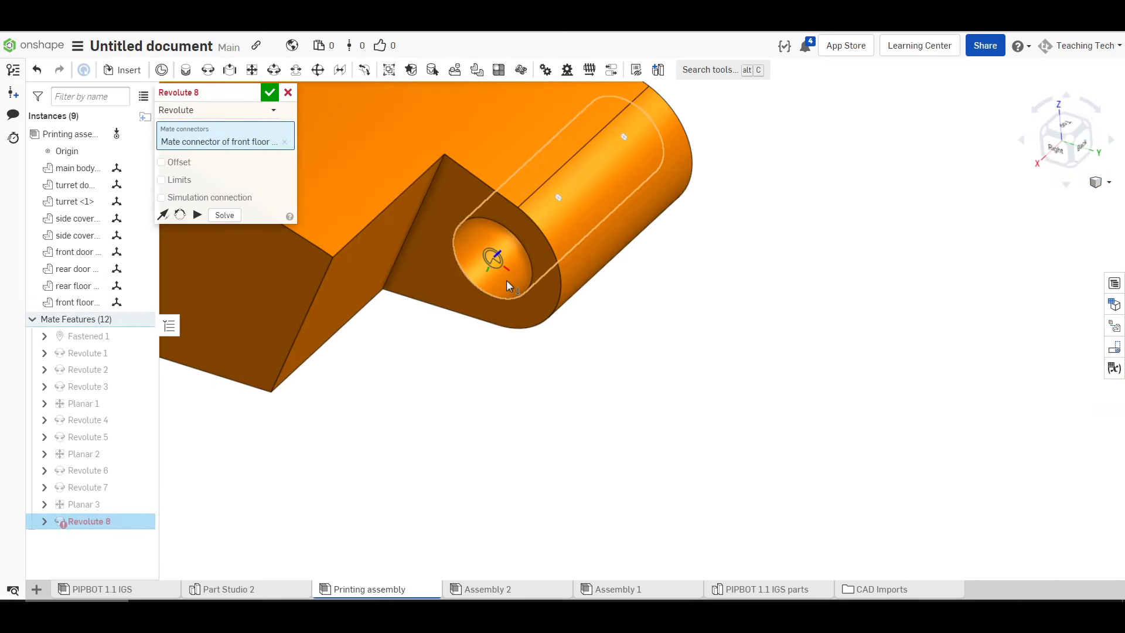
click(574, 224)
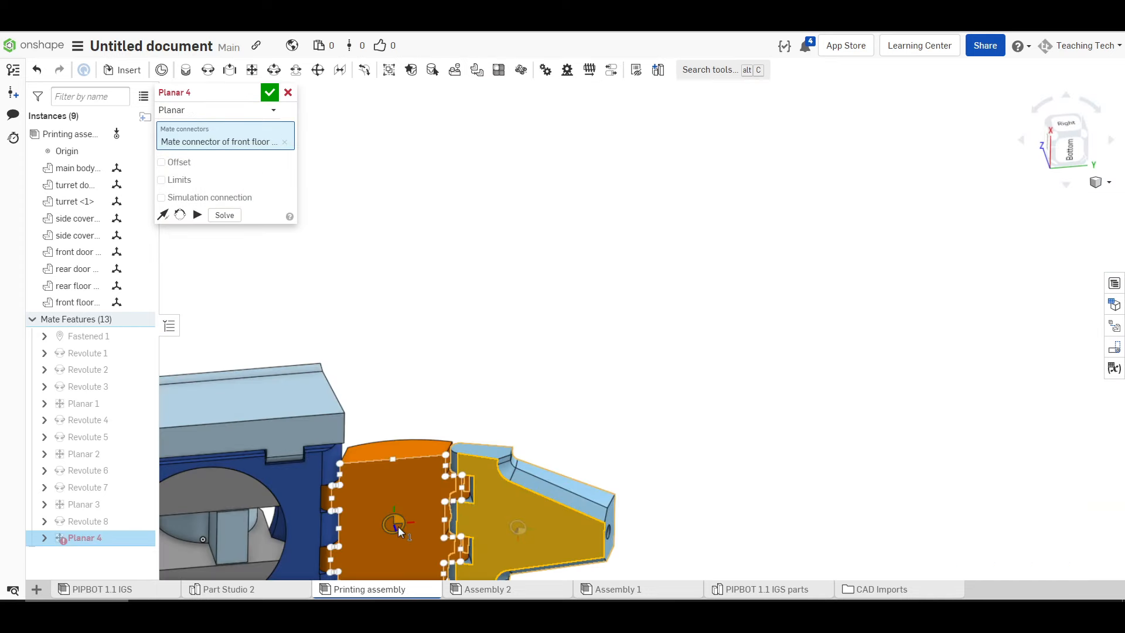
Step: Complete a Planar mate between the underside faces of the front floor and the front door, and solve it
click(398, 525)
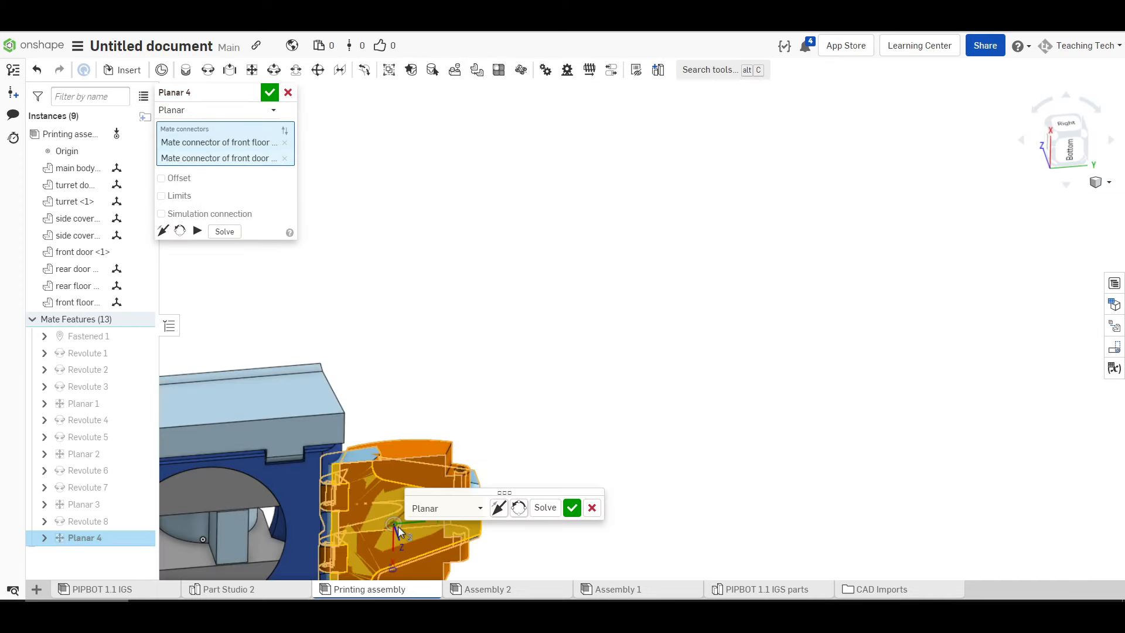
click(545, 515)
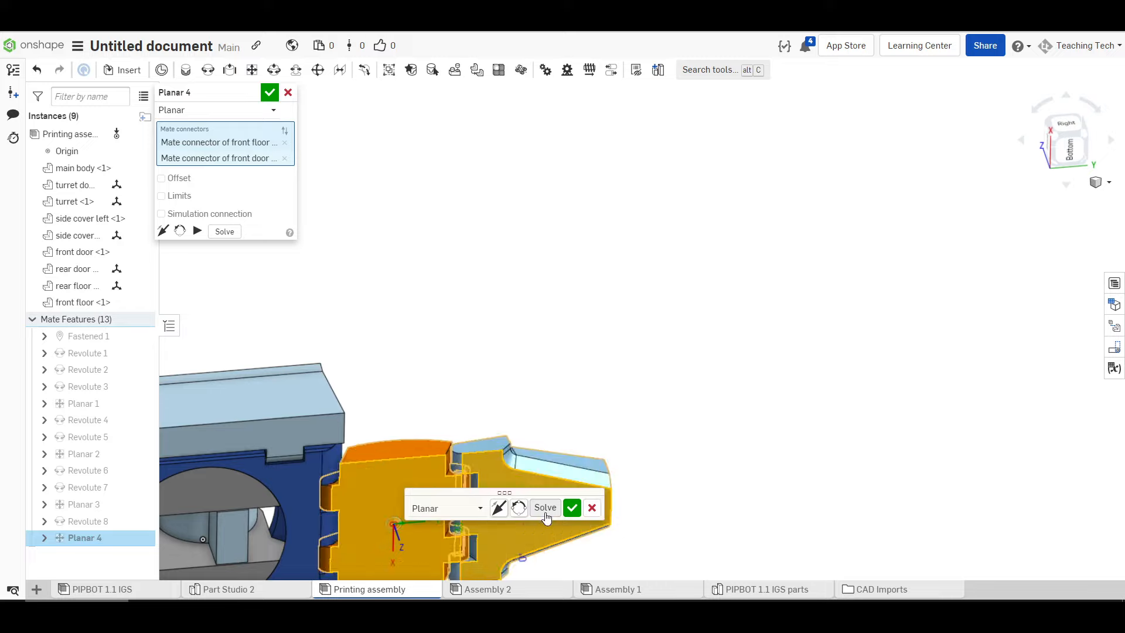
middle_drag(565, 432, 854, 190)
right_drag(854, 235, 783, 395)
click(269, 93)
Step: Inspect the flattened assembly with the front floor attached, including in isometric view
right_drag(645, 292, 755, 360)
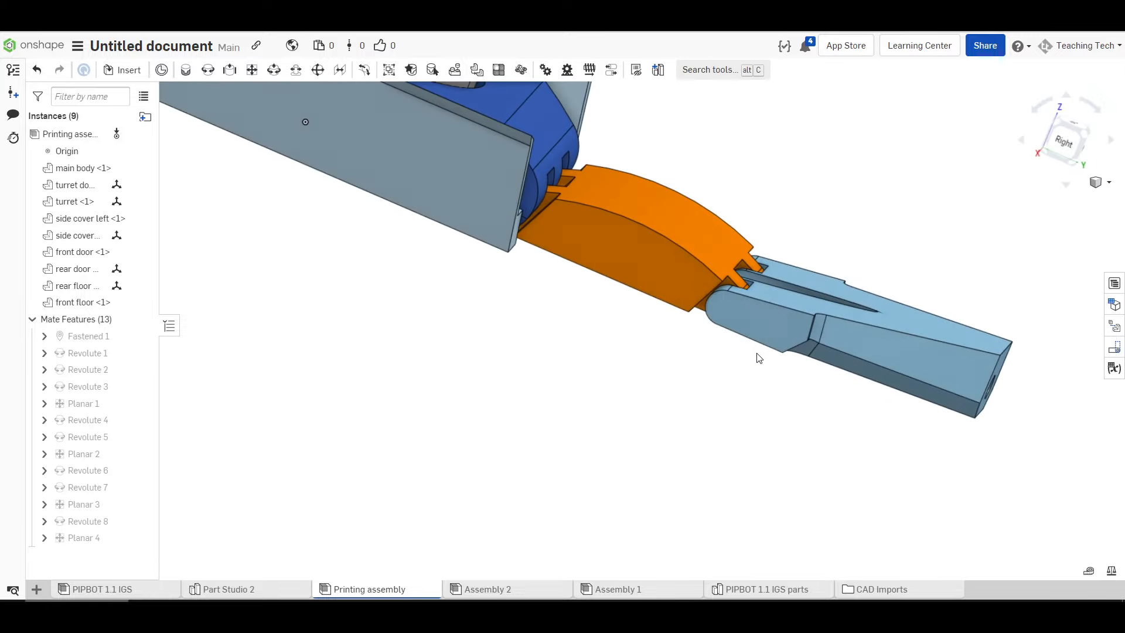
scroll(738, 299, up, 7)
right_drag(738, 299, 696, 365)
key(shift+7)
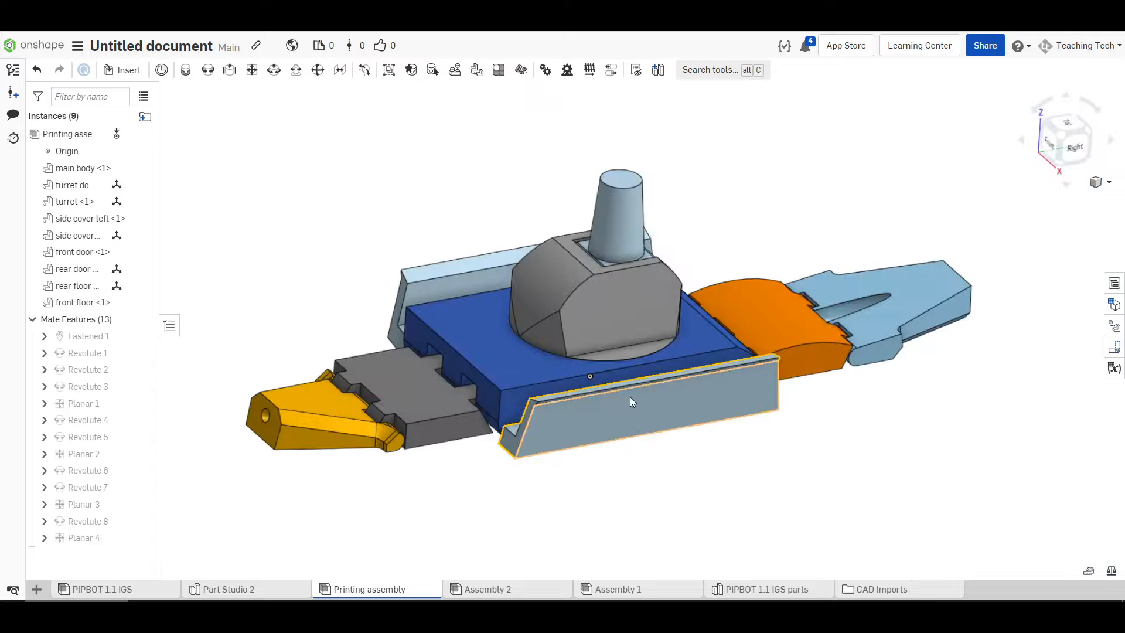
scroll(627, 394, up, 2)
right_drag(620, 401, 499, 434)
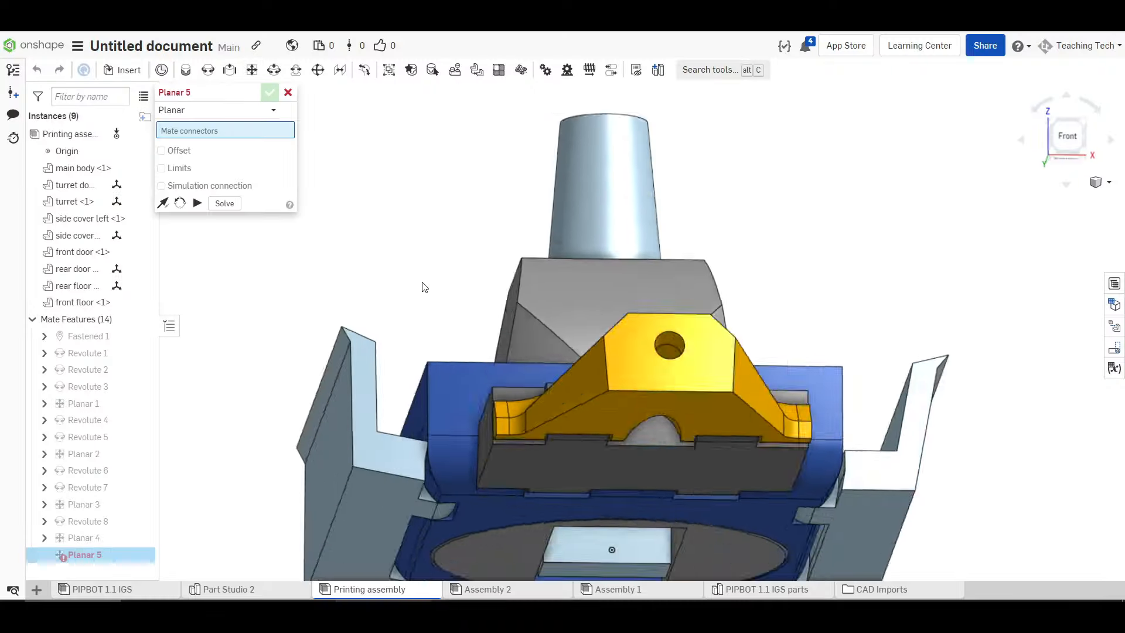
Step: Add a Planar mate between the underside of a side cover and the turret dome's bottom face, and solve it
right_drag(425, 287, 389, 305)
click(384, 348)
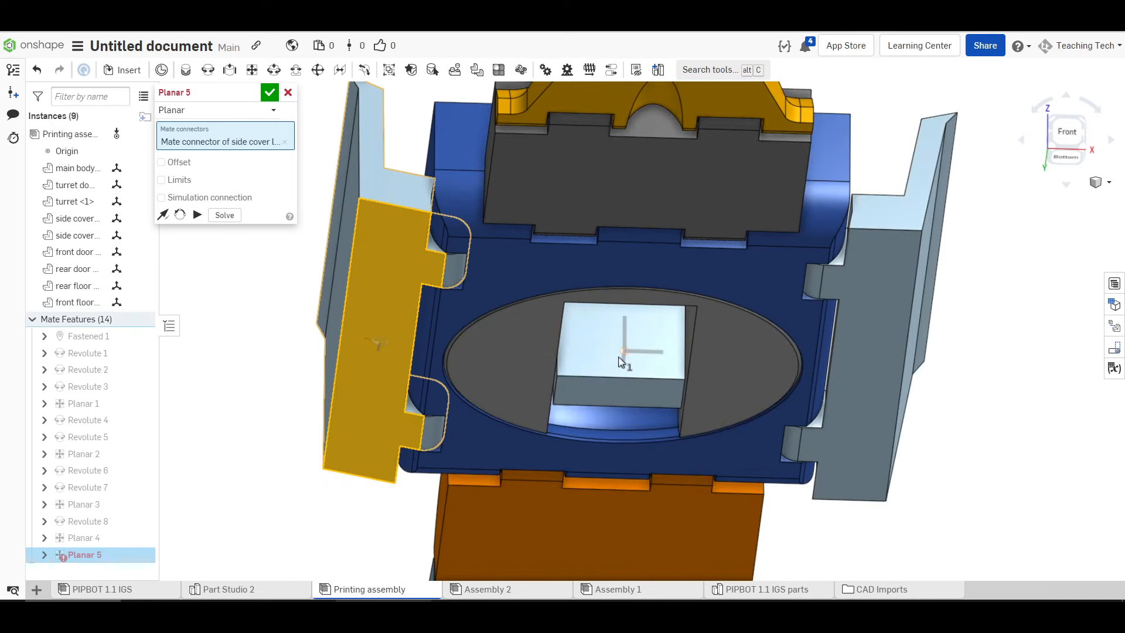
click(725, 355)
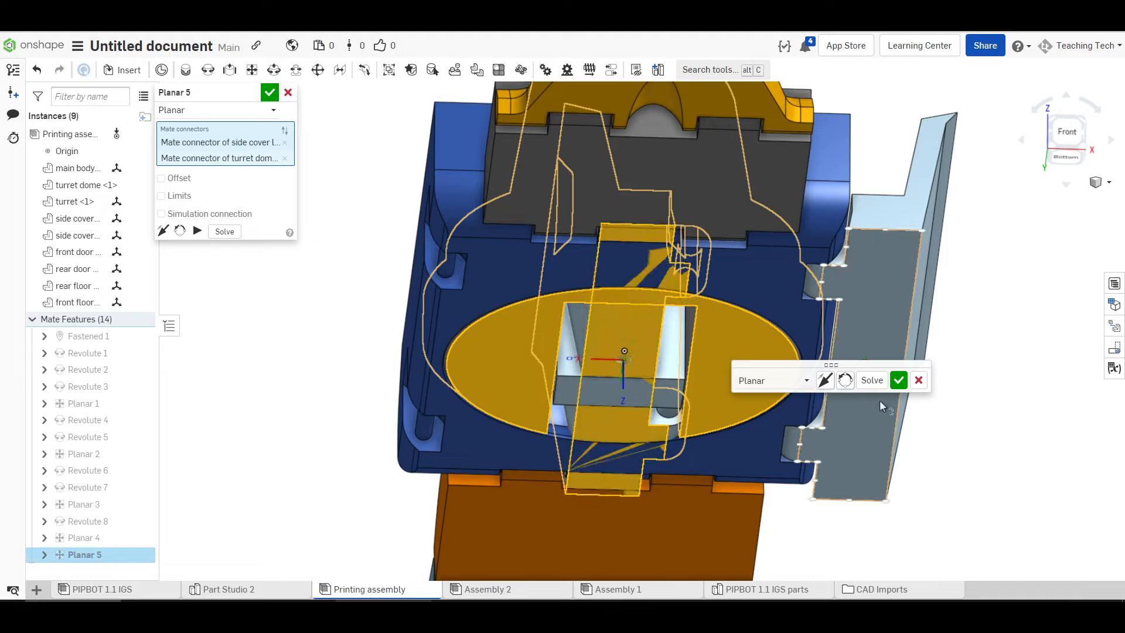
click(870, 381)
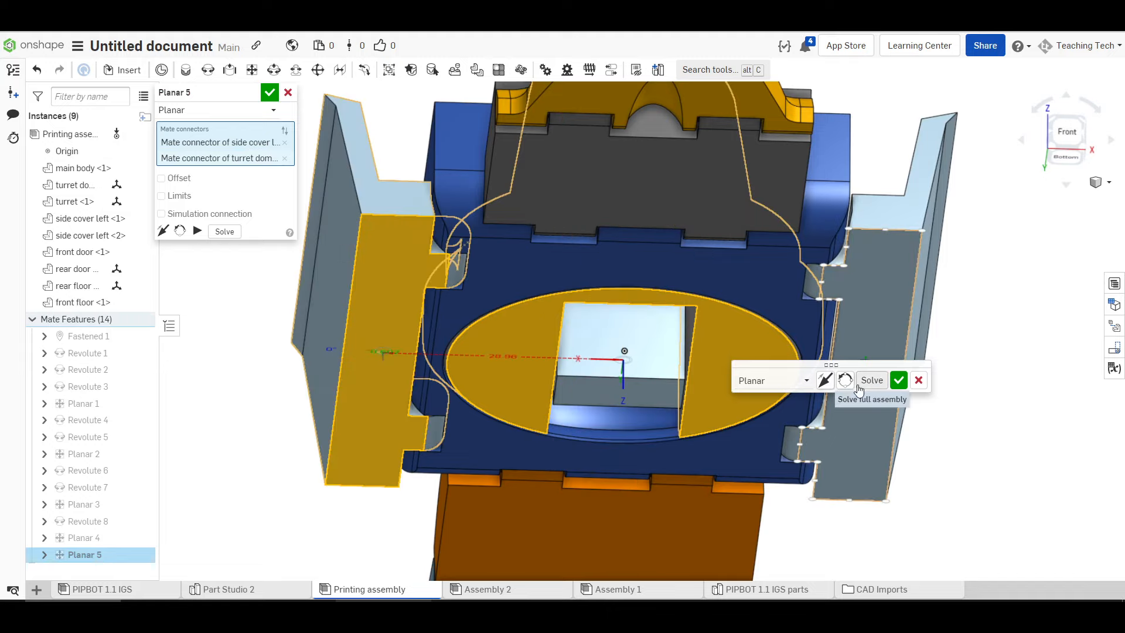
click(270, 94)
Step: Examine the joint between turret and main body in a section view, moving the section plane to about -49.1 mm
right_drag(347, 237, 555, 299)
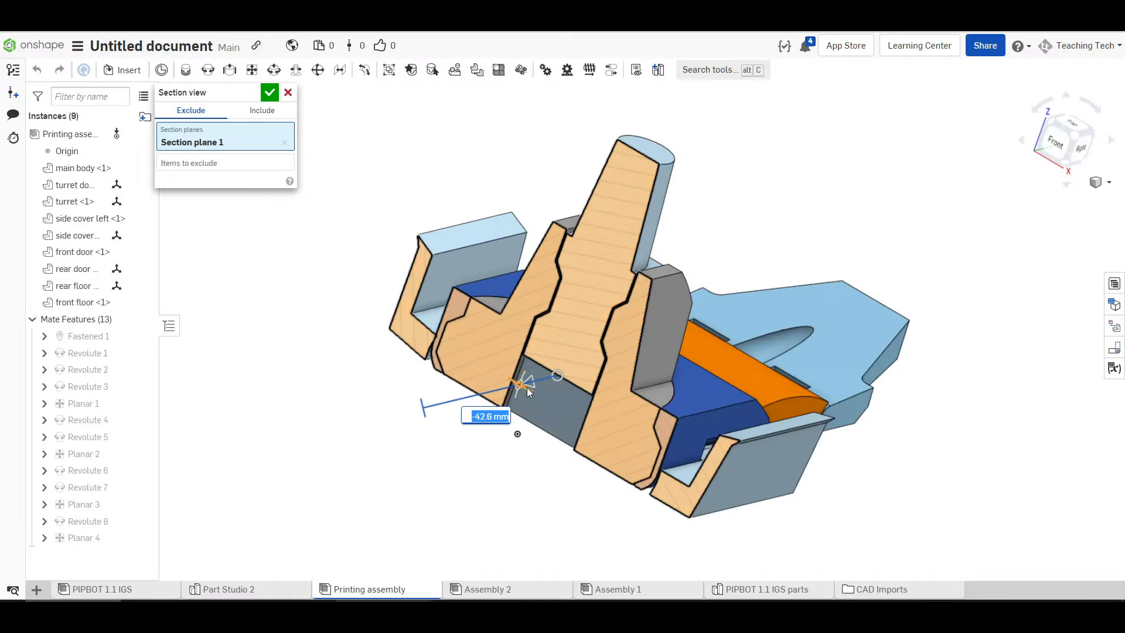
drag(526, 385, 551, 392)
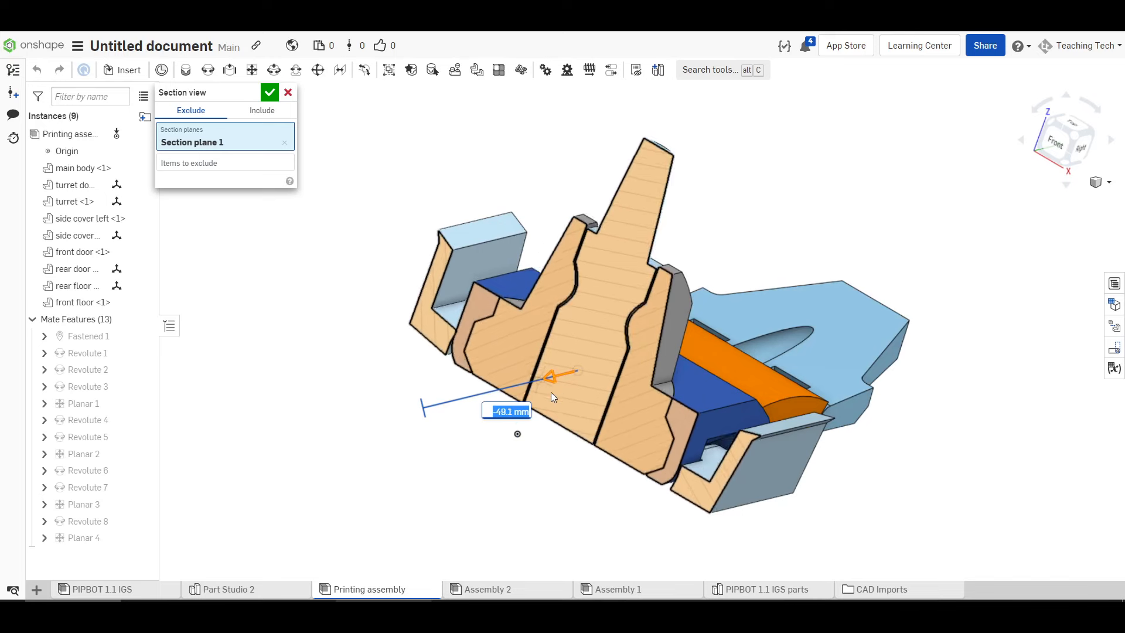
scroll(674, 410, up, 5)
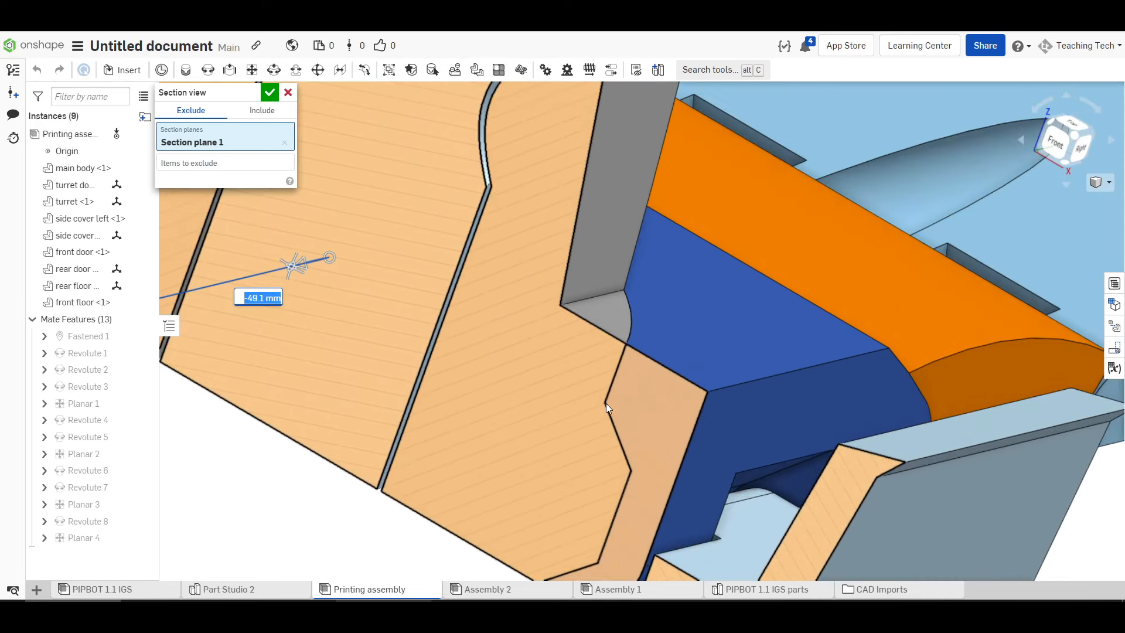
scroll(616, 521, down, 6)
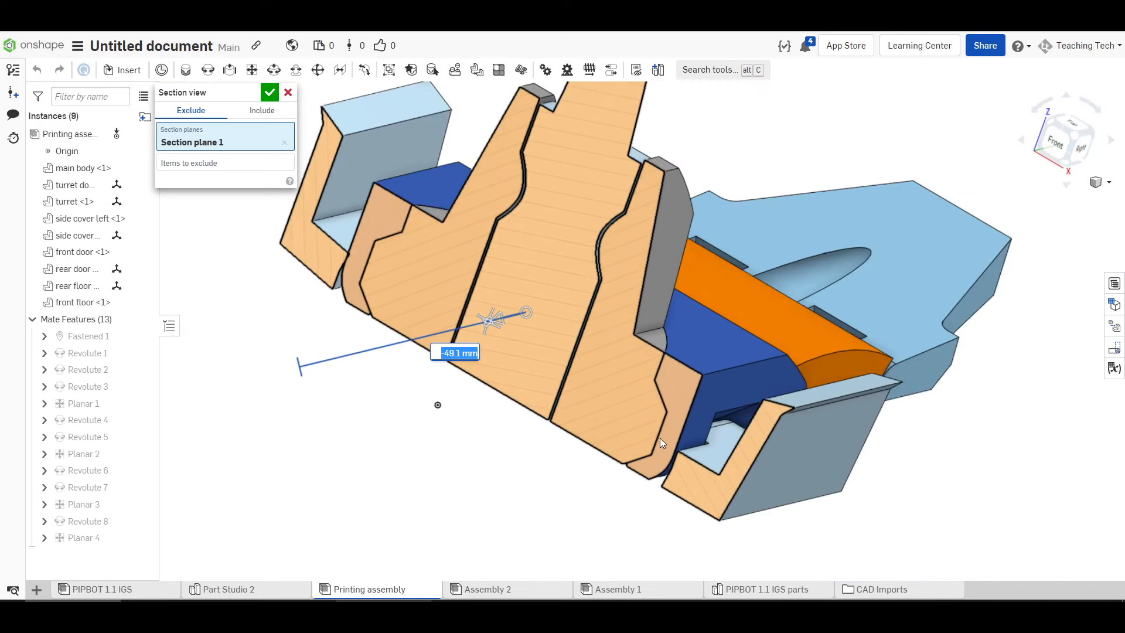
right_drag(612, 479, 547, 469)
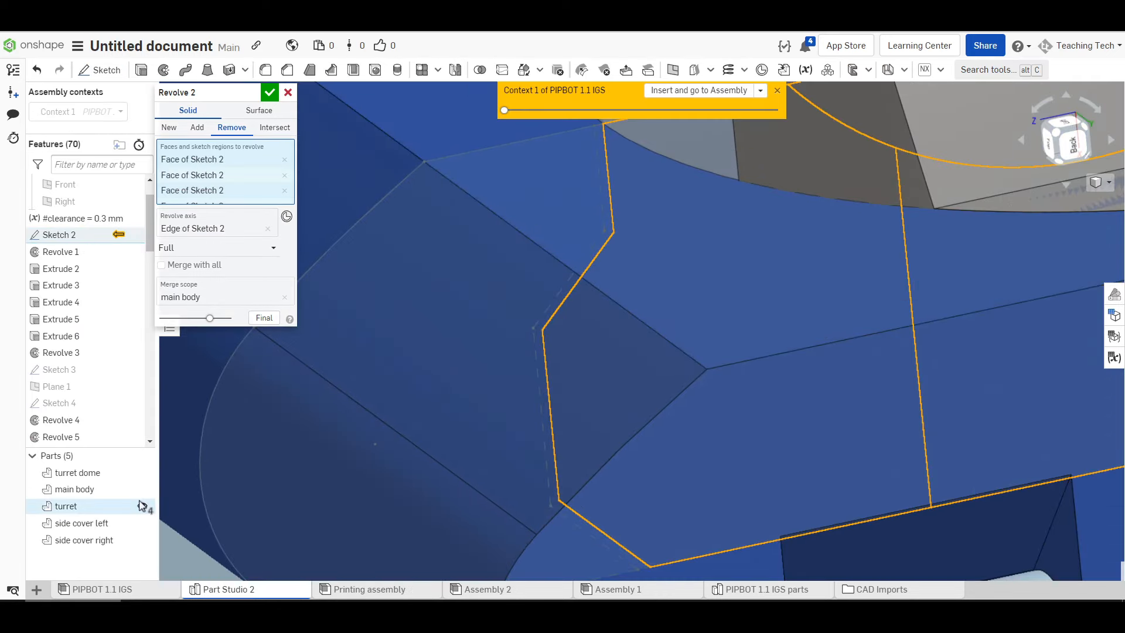
Step: Add Sketch 2's thin clearance region to the Revolve 2 cut in the main body and return to the Printing assembly
click(143, 488)
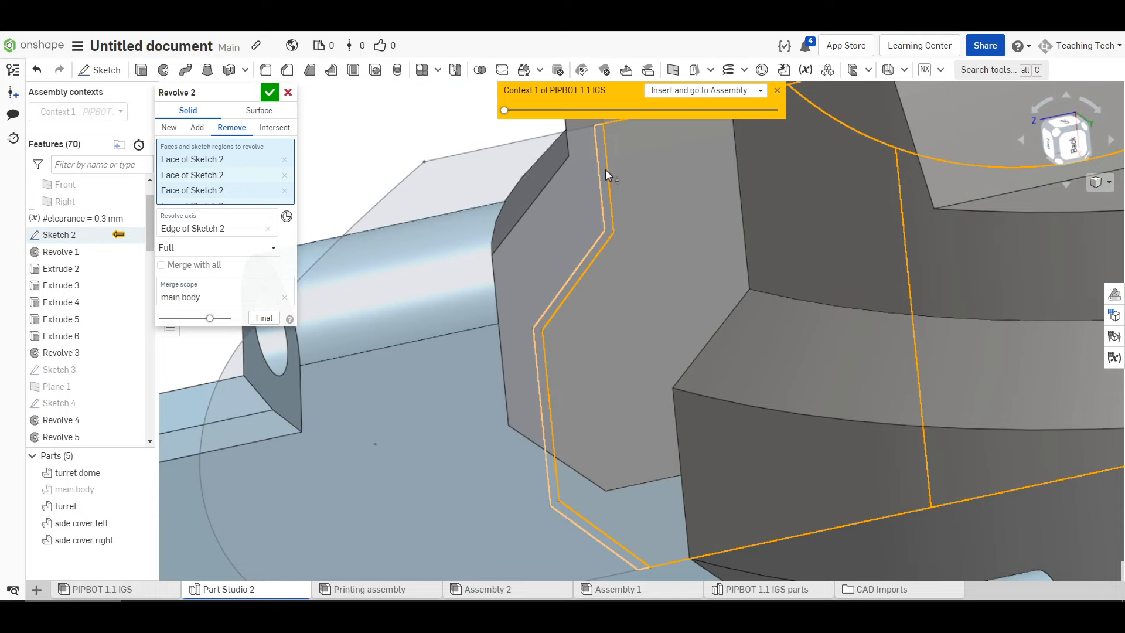
click(606, 168)
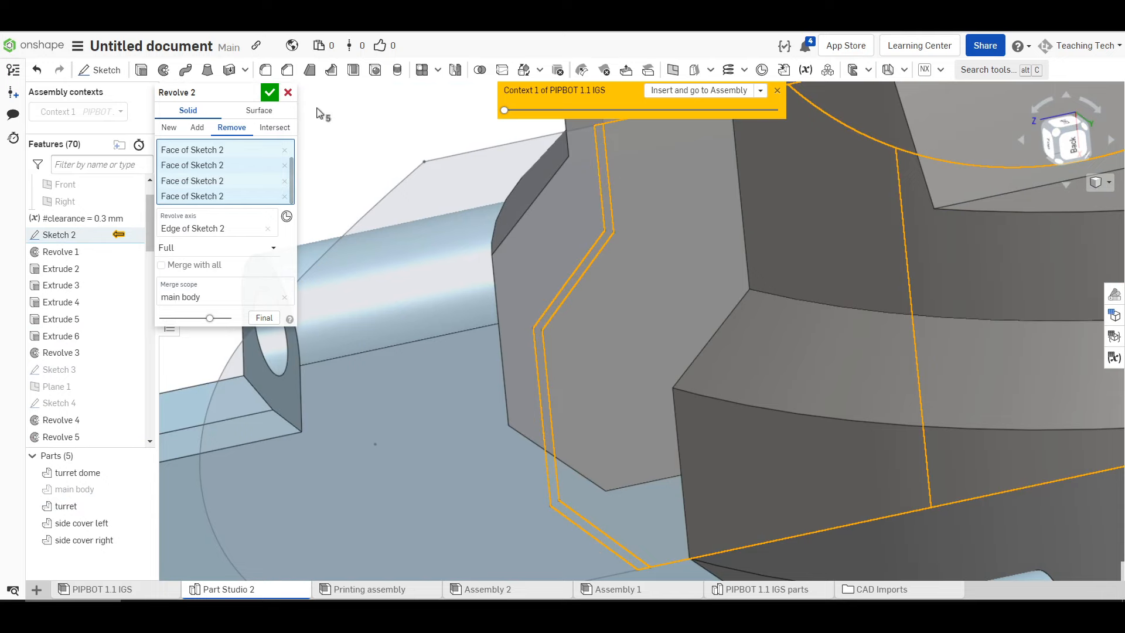
click(269, 92)
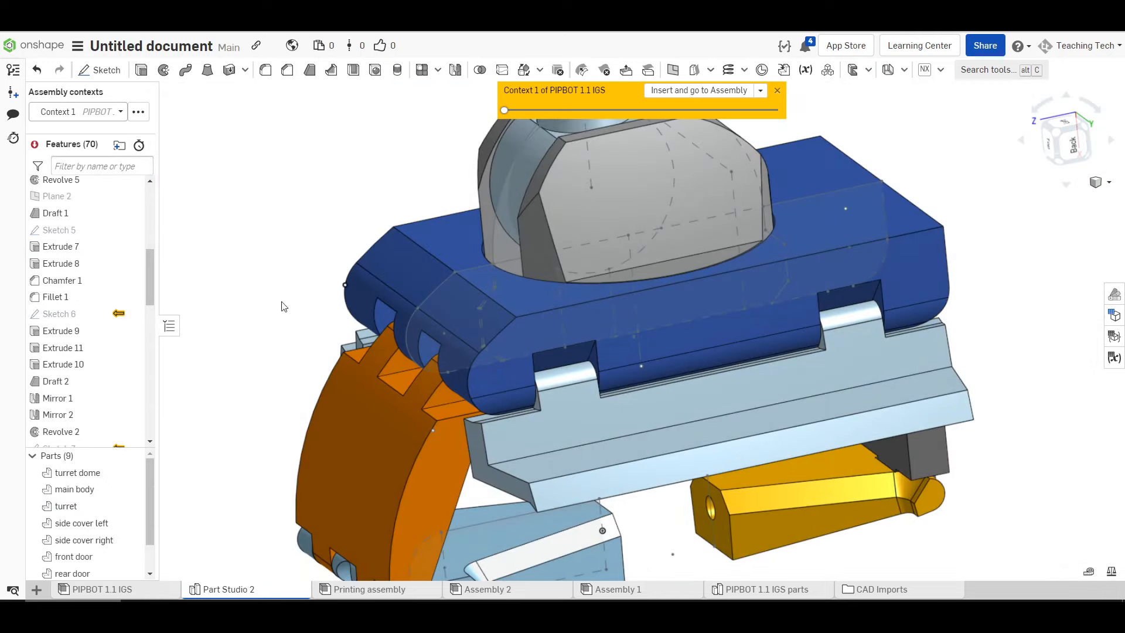
click(356, 590)
scroll(785, 480, down, 10)
scroll(708, 445, down, 2)
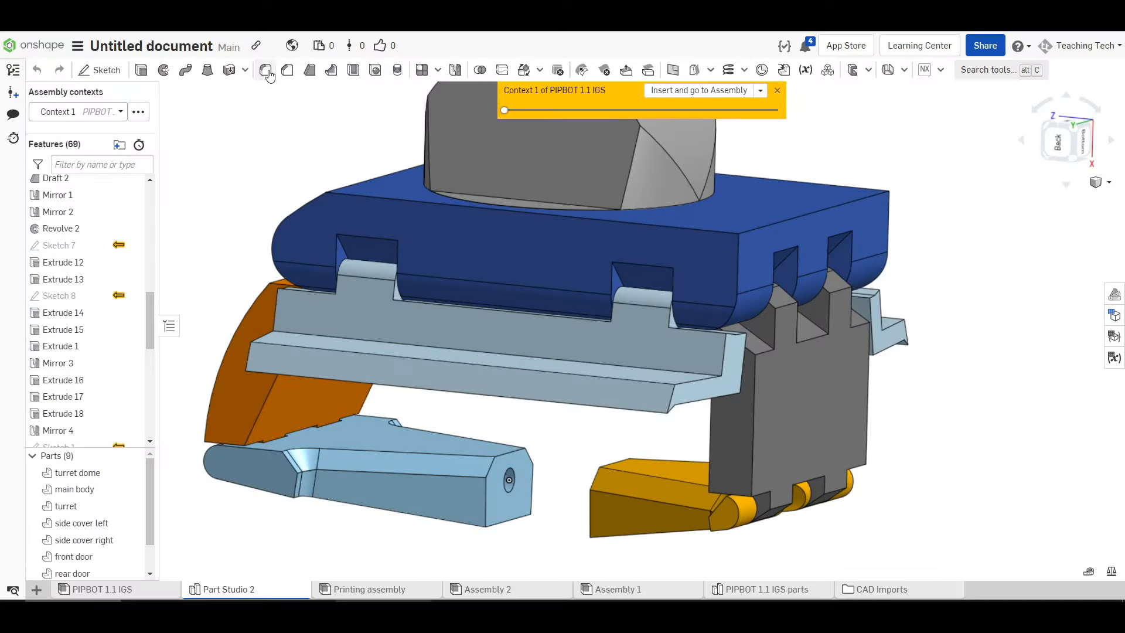
Step: Fillet the two upper hinge-knuckle edges of the rear door with a 3 mm radius and return to the Printing assembly
click(266, 70)
scroll(820, 354, up, 3)
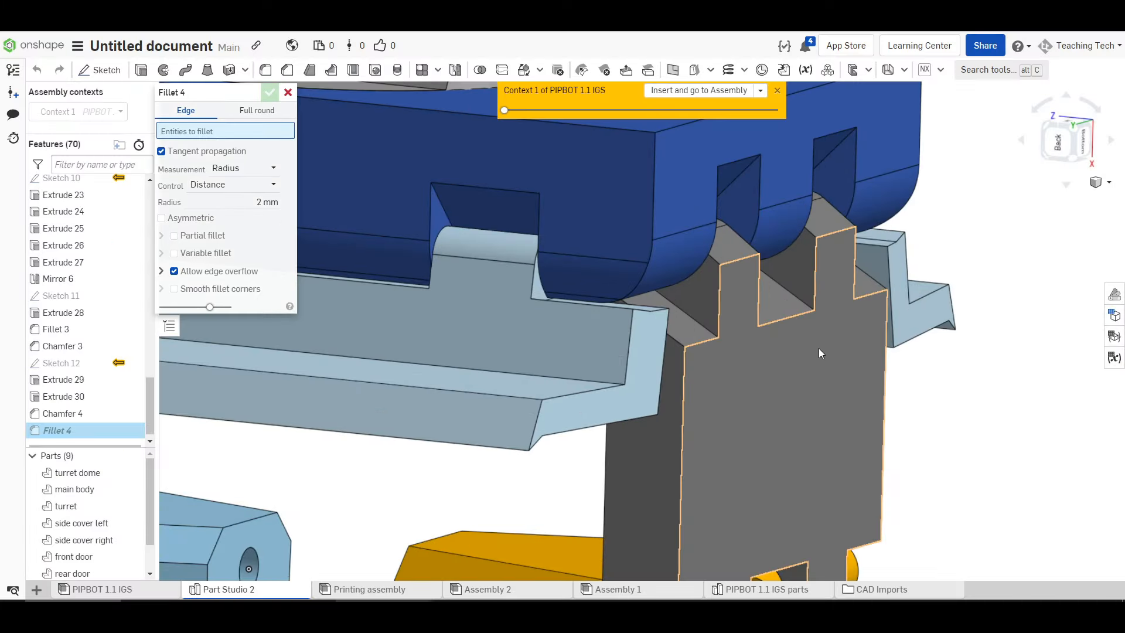
click(740, 258)
click(829, 237)
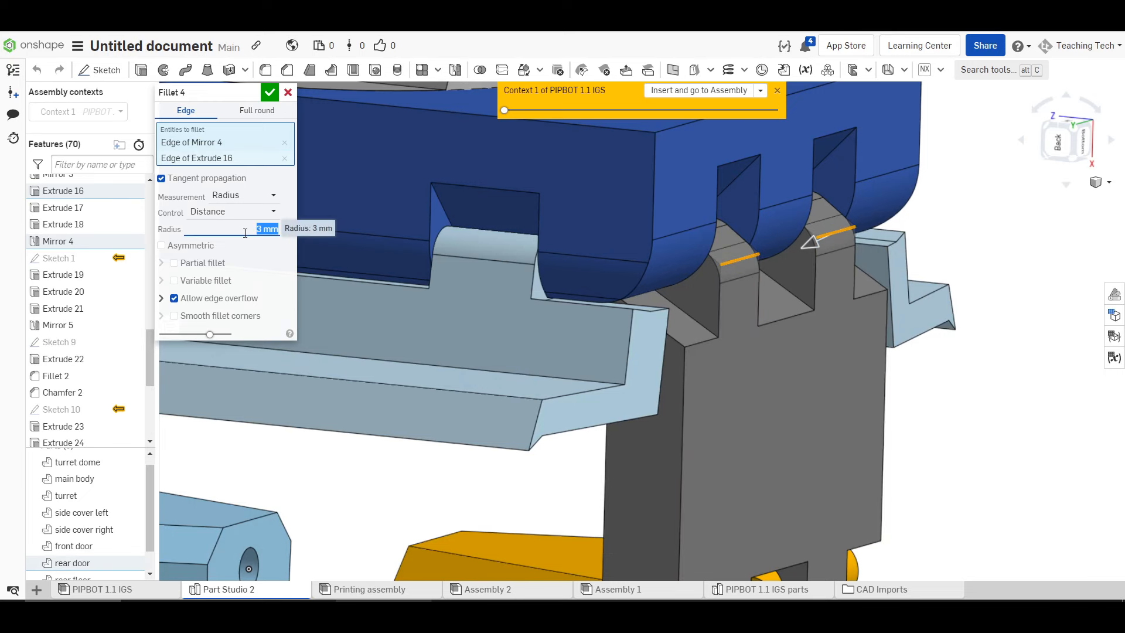
key(Return)
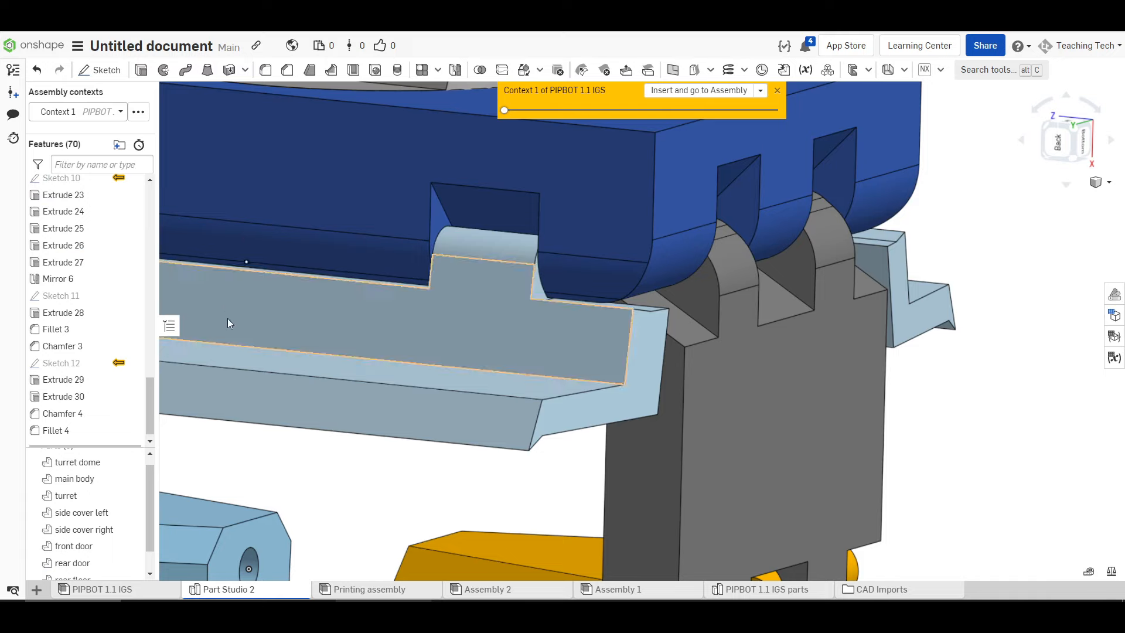
click(374, 593)
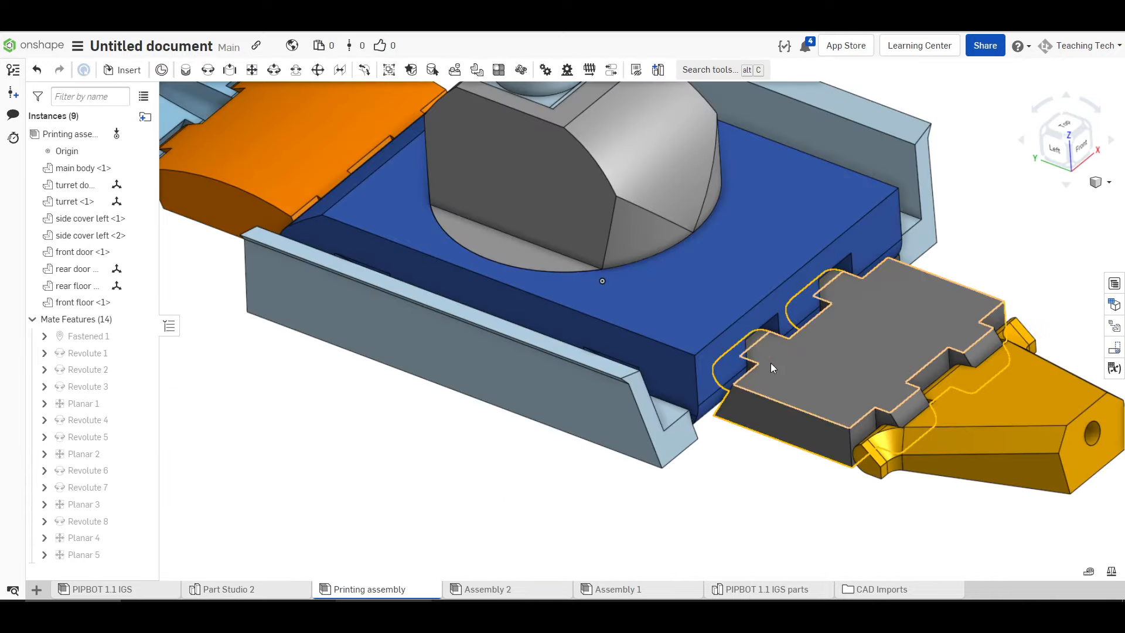
Step: Open a section view near the main body and rear door hinge, and inspect the folded-out assembly from the front
scroll(771, 363, up, 5)
right_drag(728, 358, 764, 338)
scroll(765, 338, down, 4)
click(1111, 182)
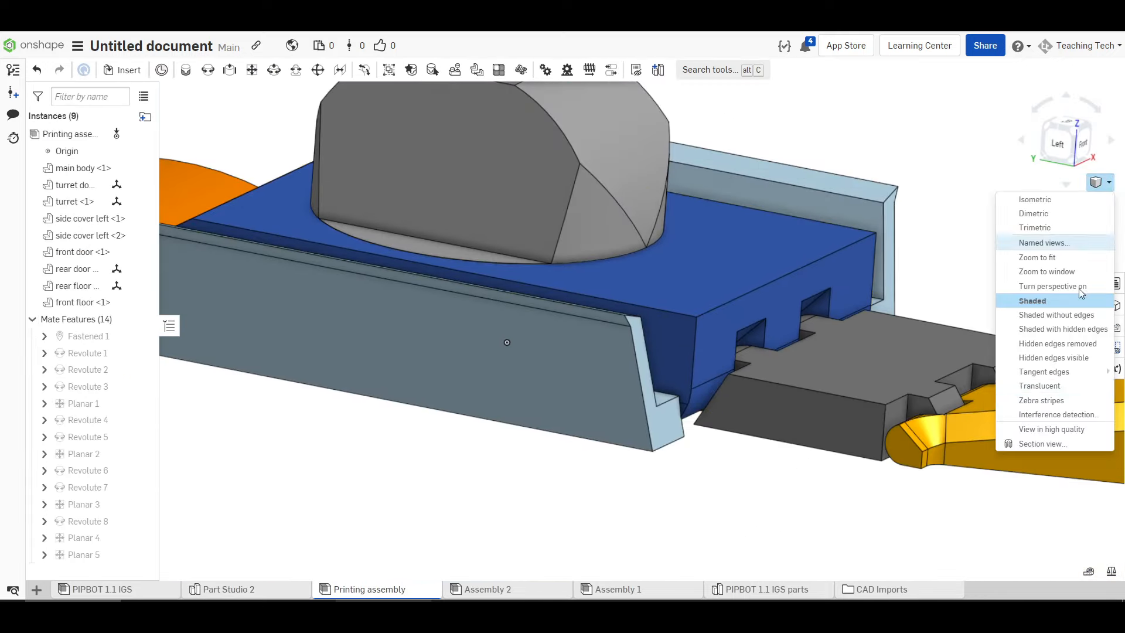
click(1028, 444)
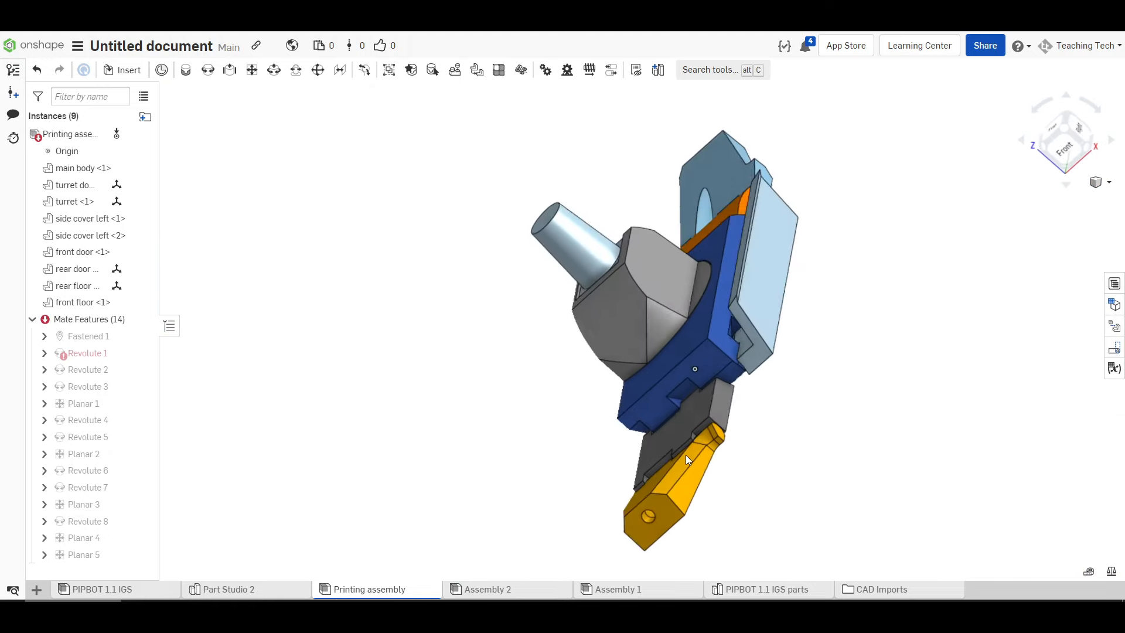
right_drag(686, 454, 755, 450)
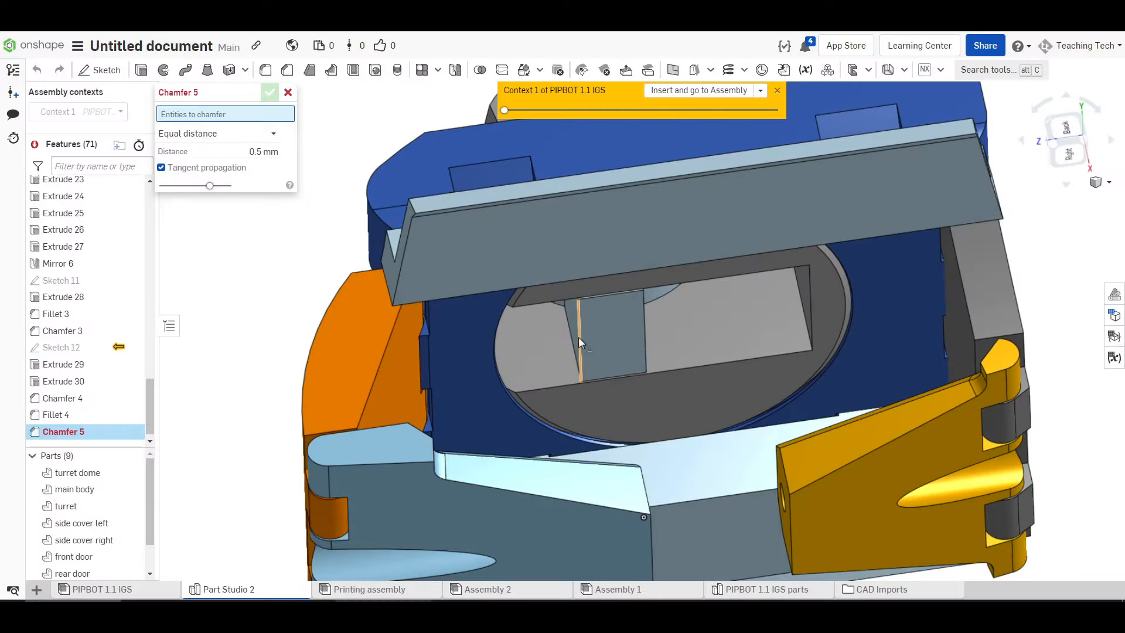
Step: Chamfer the two parallel Extrude 6 edges of the turret inside its underside opening with an equal-distance chamfer
click(579, 337)
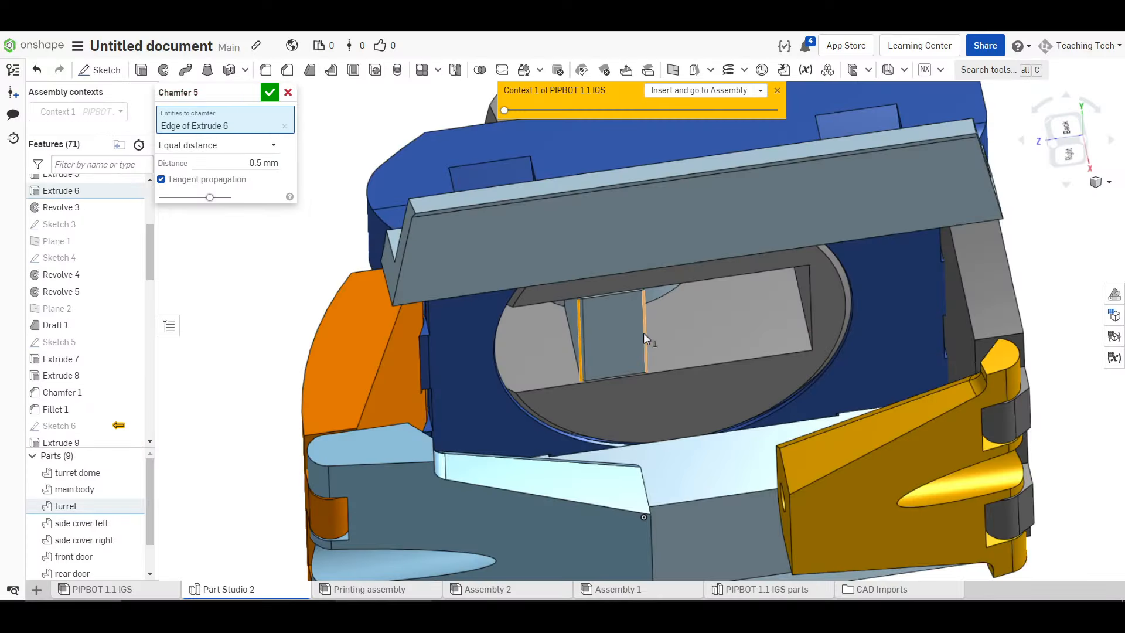
click(644, 337)
click(247, 178)
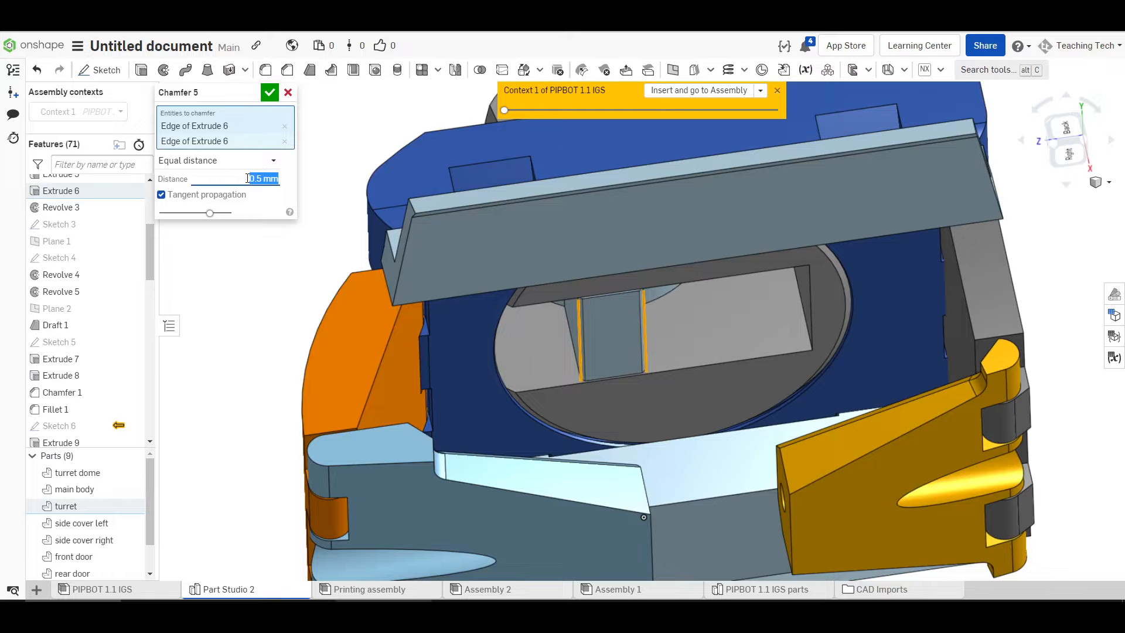
key(Return)
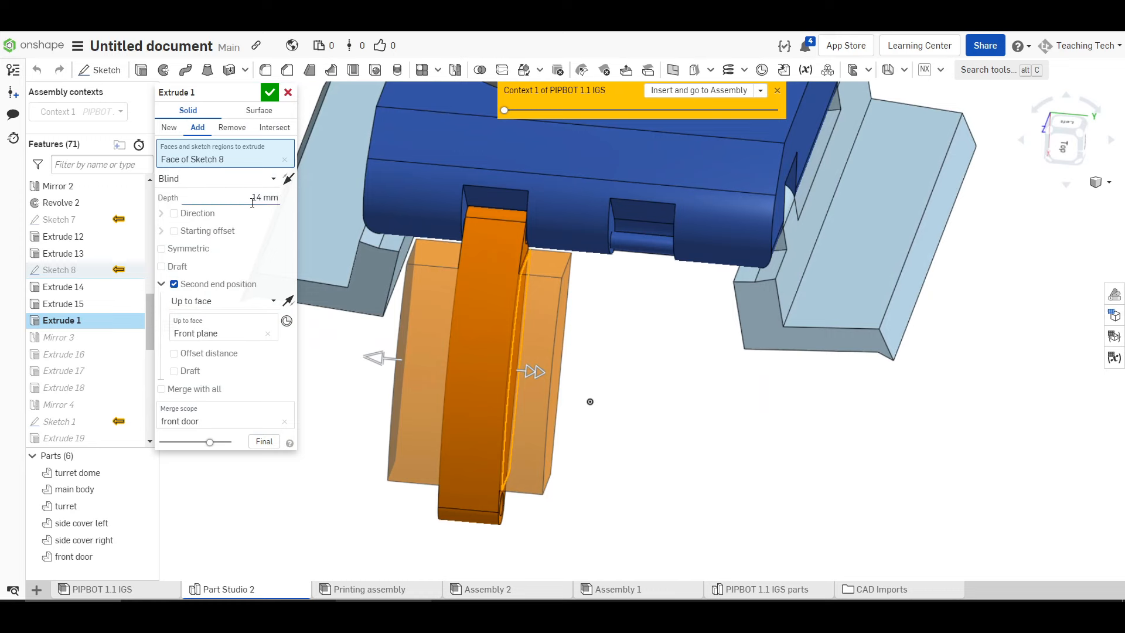
Step: Open the depth of the front door's Extrude 1 for editing and select the constraint beside the angled profile's tip in Sketch 6
click(248, 201)
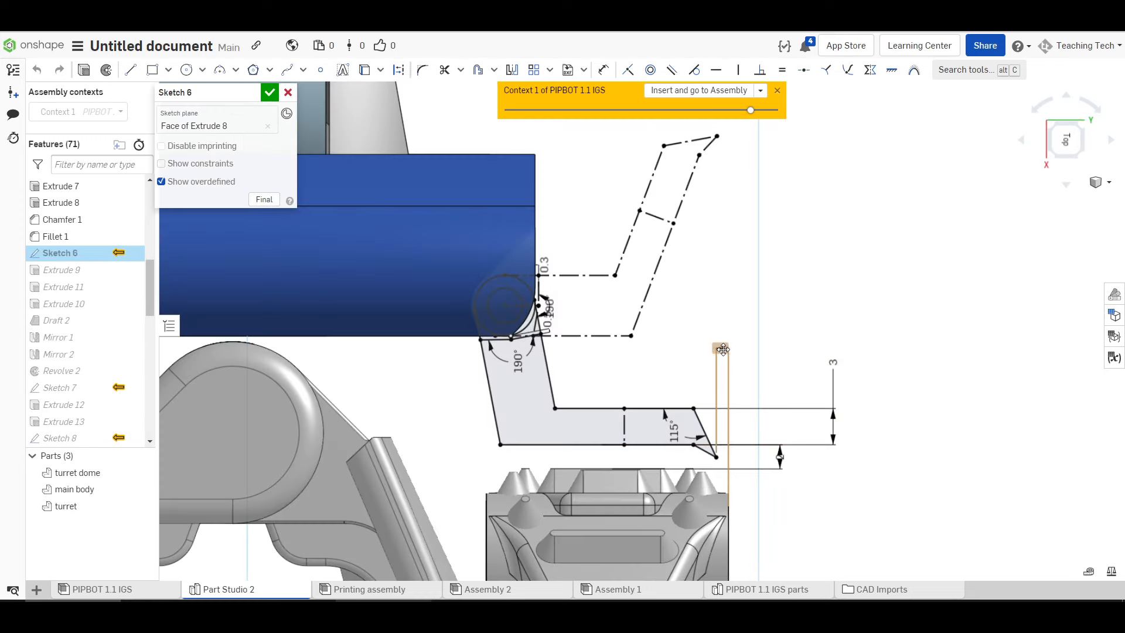
click(722, 349)
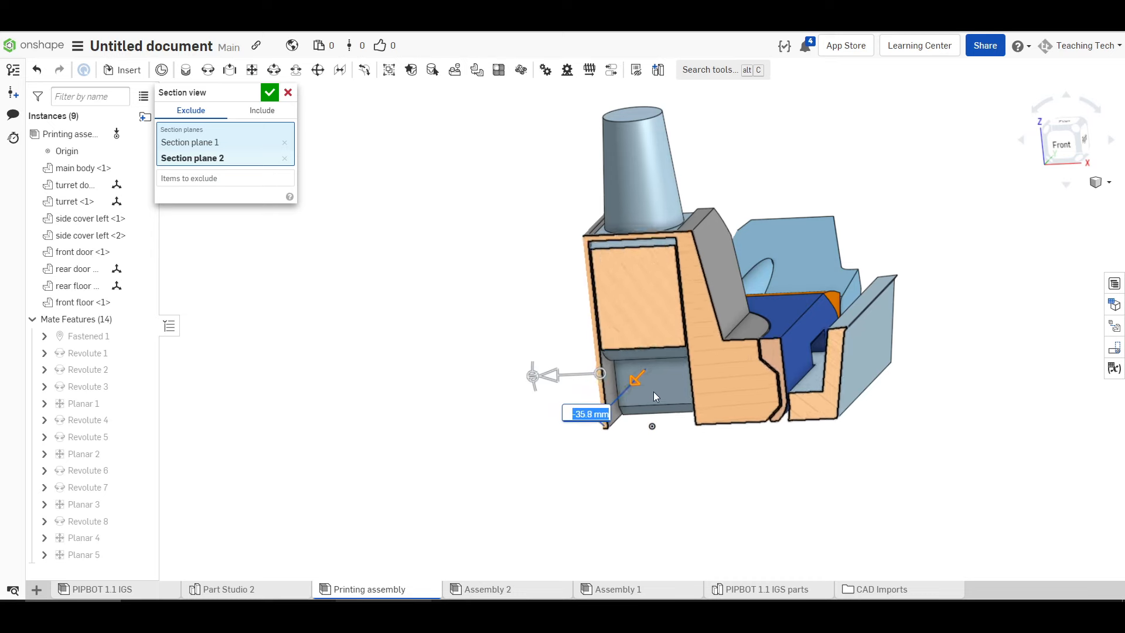
Step: Move section plane 2 through the turret to examine the internal clearances of the printing assembly
mouse_move(653, 391)
mouse_down()
mouse_move(691, 385)
mouse_move(442, 494)
mouse_up()
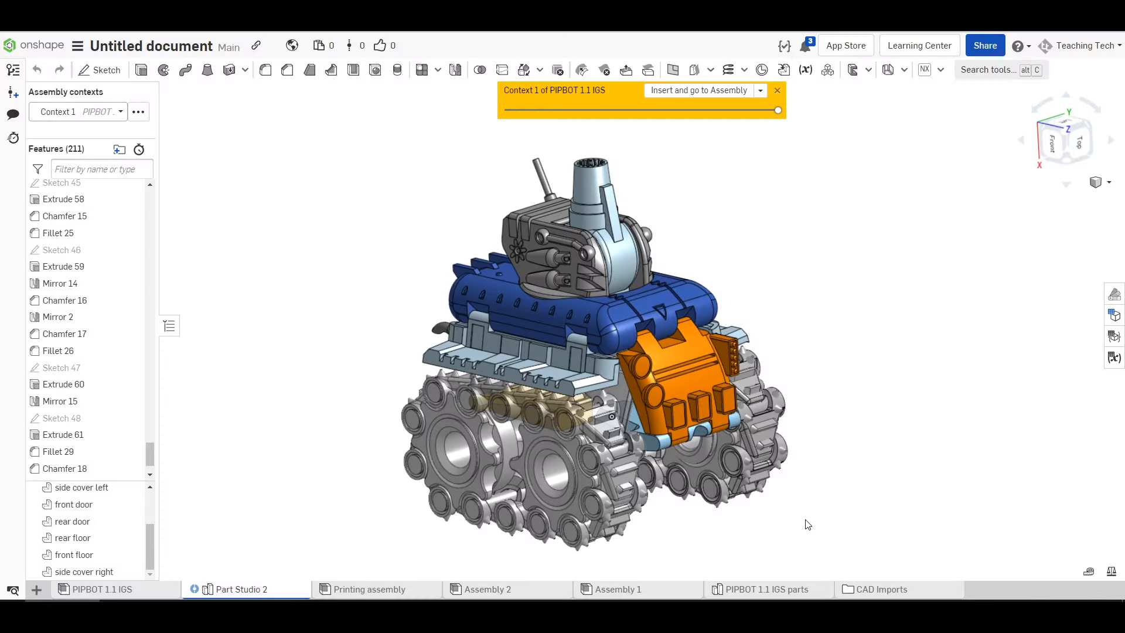
Step: Examine the detailing on the turret, gun barrel and dome of the complete robot model in the part studio
right_drag(807, 524, 710, 480)
scroll(758, 325, up, 8)
right_drag(758, 325, 790, 290)
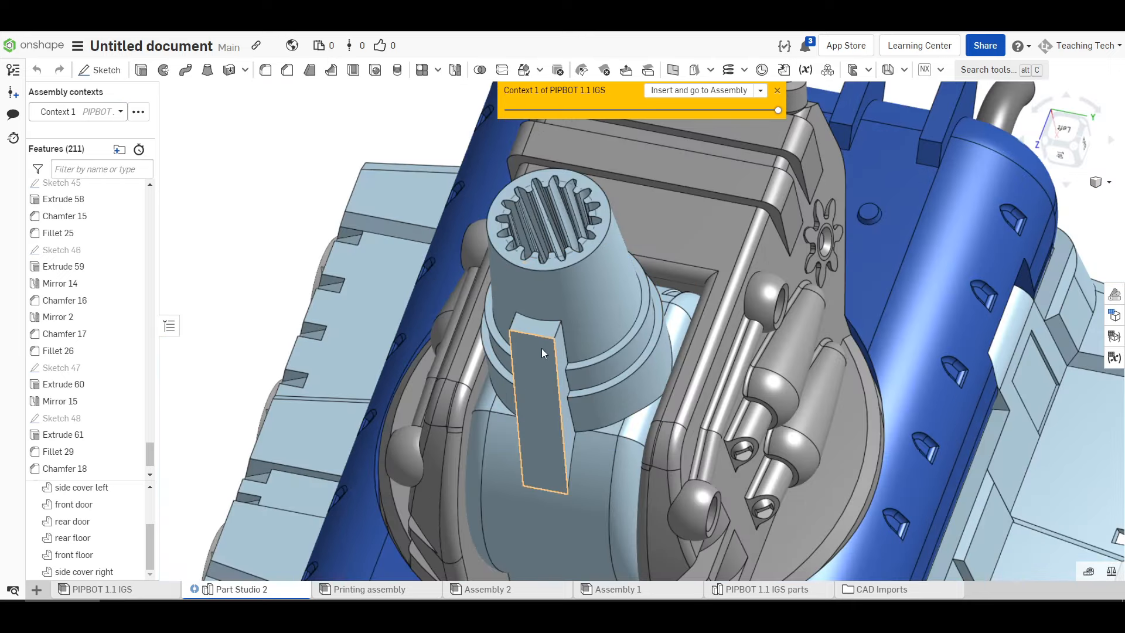
right_drag(560, 270, 569, 297)
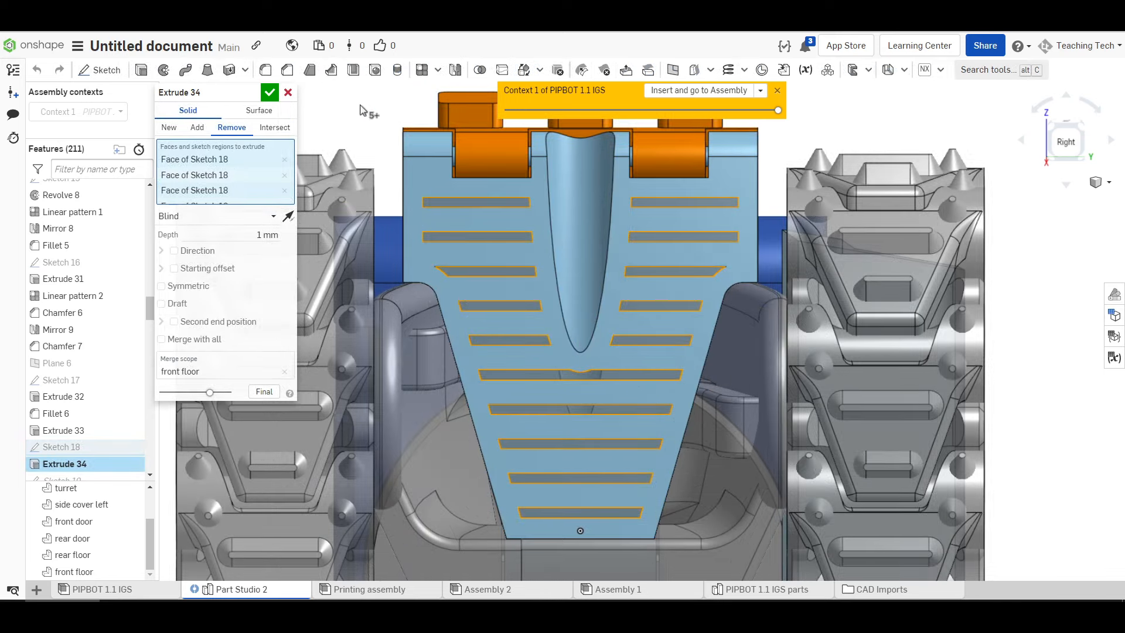
Step: Cut the Sketch 18 slots 1 mm deep into the front floor and inspect the rear door grille and whole model
click(271, 92)
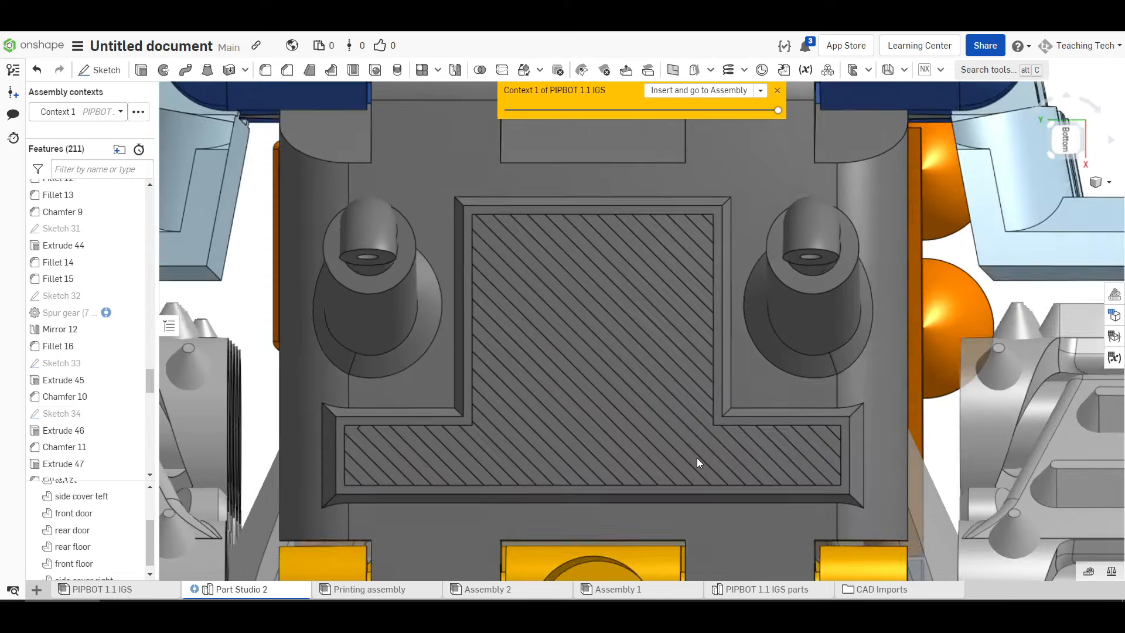
right_drag(697, 458, 712, 420)
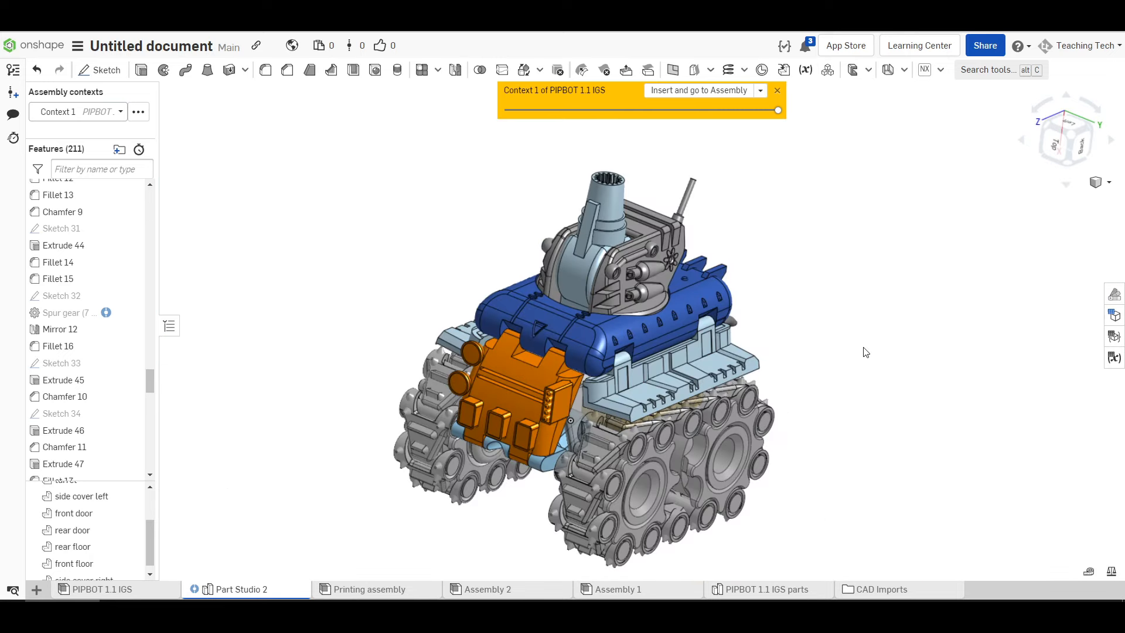
right_drag(864, 348, 864, 341)
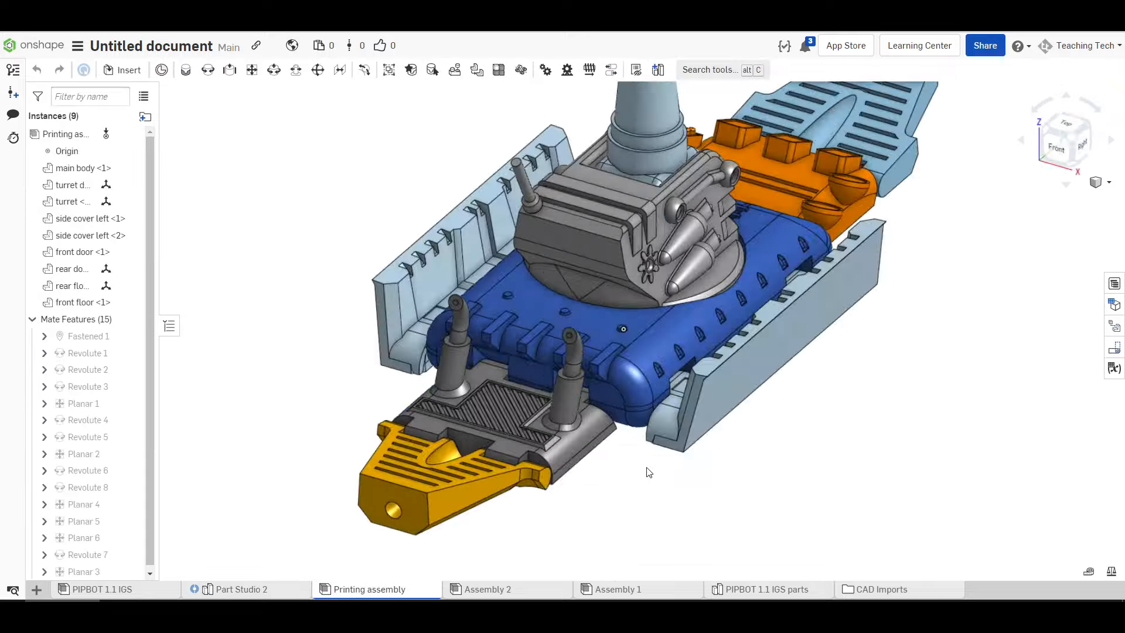
Step: Examine the detailed printing assembly, from the rear door's exhaust pipes to the underside of the box on the front door
right_drag(645, 469, 604, 471)
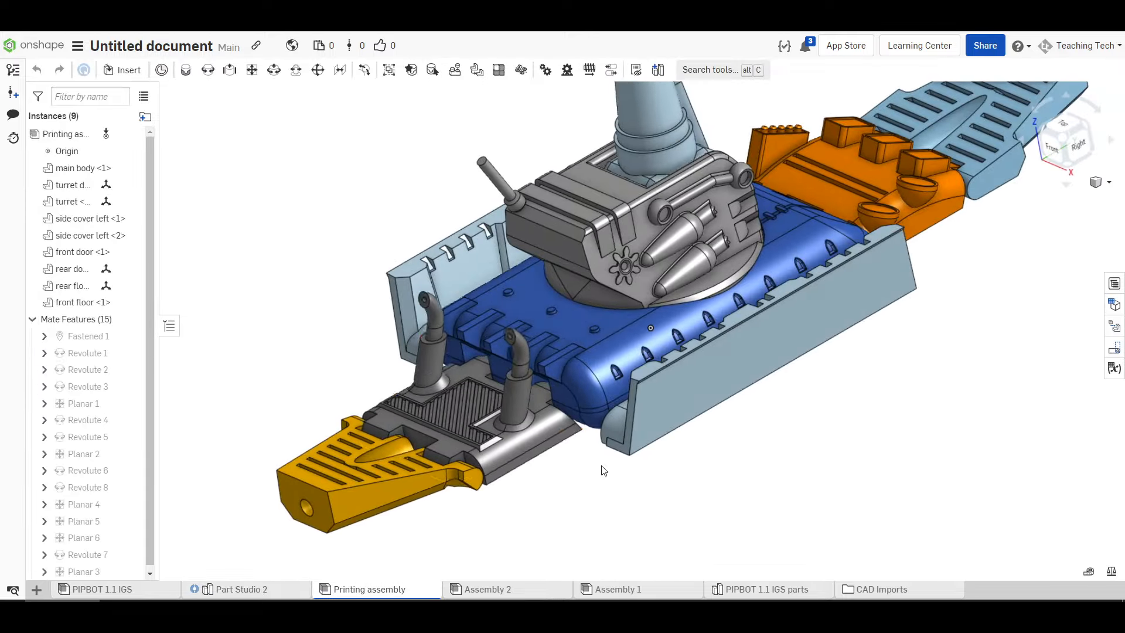
scroll(551, 423, up, 3)
right_drag(551, 424, 526, 427)
scroll(502, 385, up, 2)
right_drag(502, 386, 523, 418)
scroll(523, 418, down, 5)
right_drag(702, 350, 586, 234)
scroll(574, 185, up, 8)
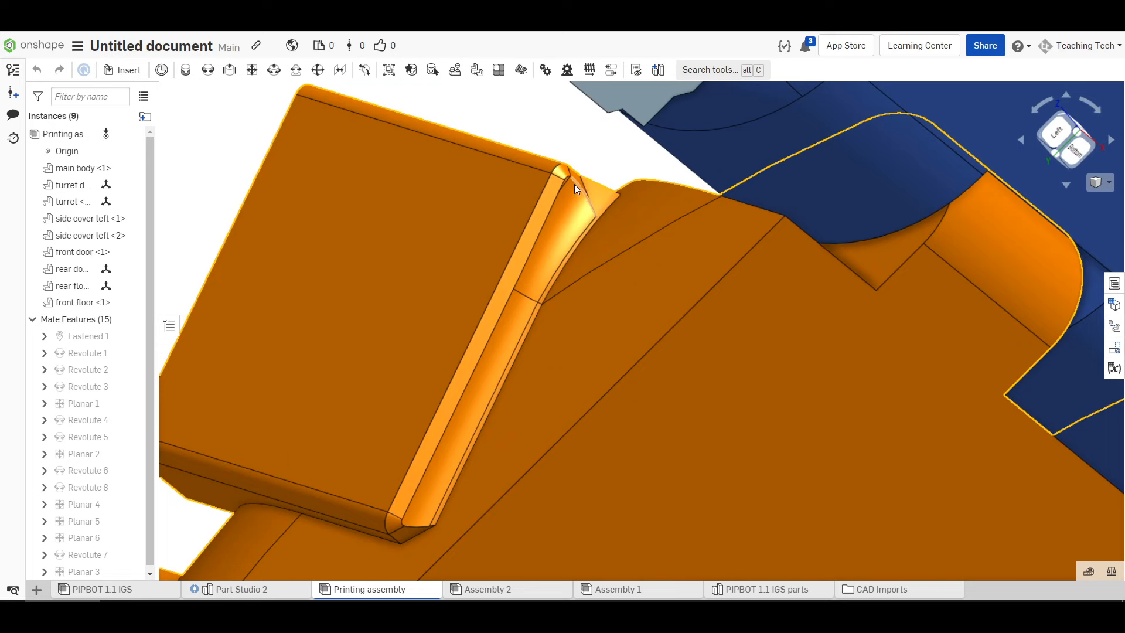